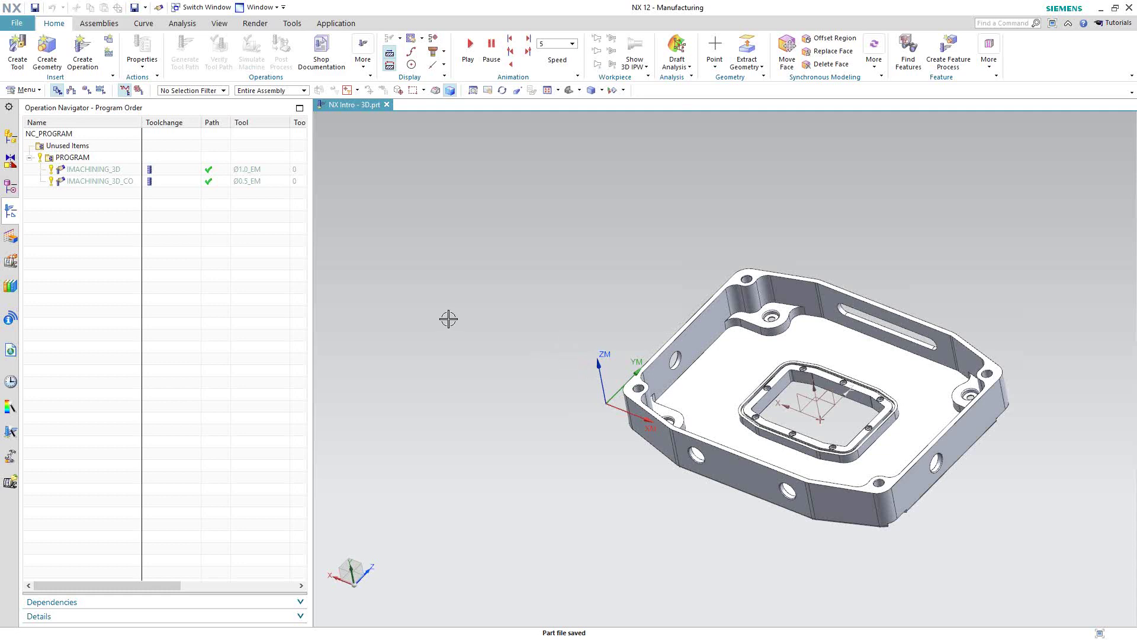
Start creating a new operation for the saved plate part
click(81, 60)
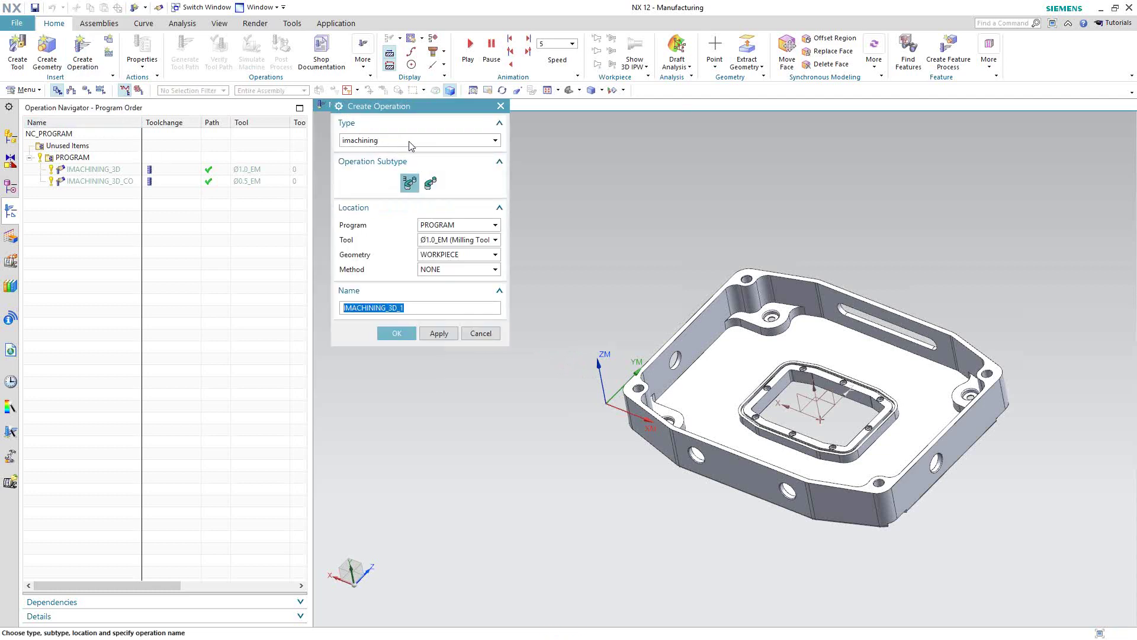
Create iMachining 3D operation IMACHINING_3D_1 under PROGRAM with tool Ø1.0_EM and WORKPIECE geometry
mouse_move(411, 185)
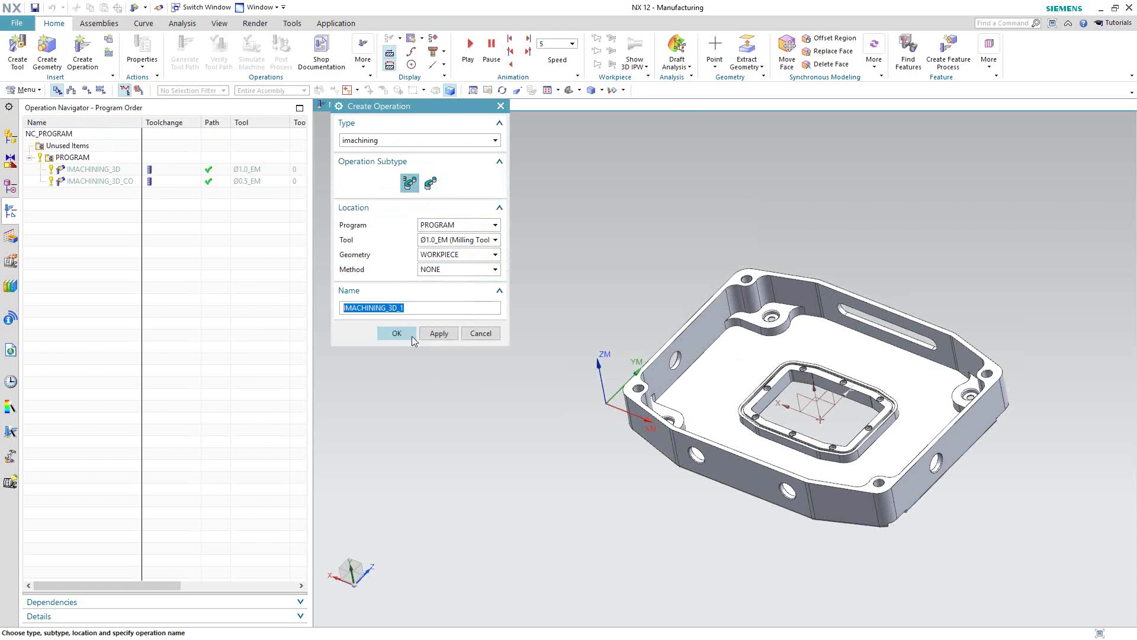
click(412, 336)
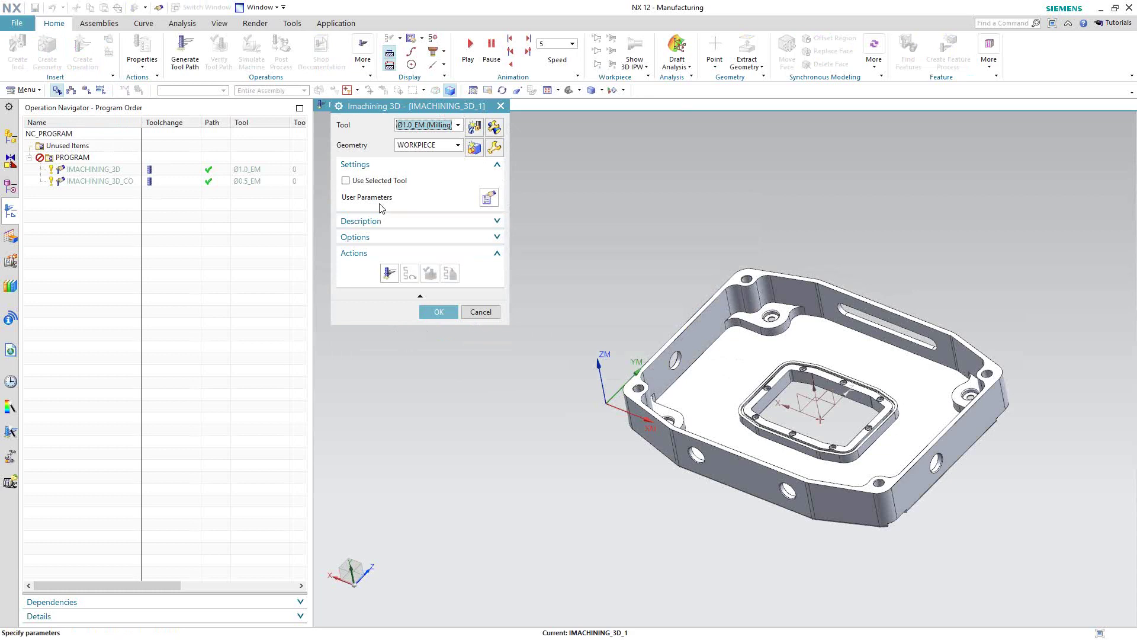
Review the iMachining 3D user parameters, leaving database settings unchanged and Technology at 3D General
click(488, 199)
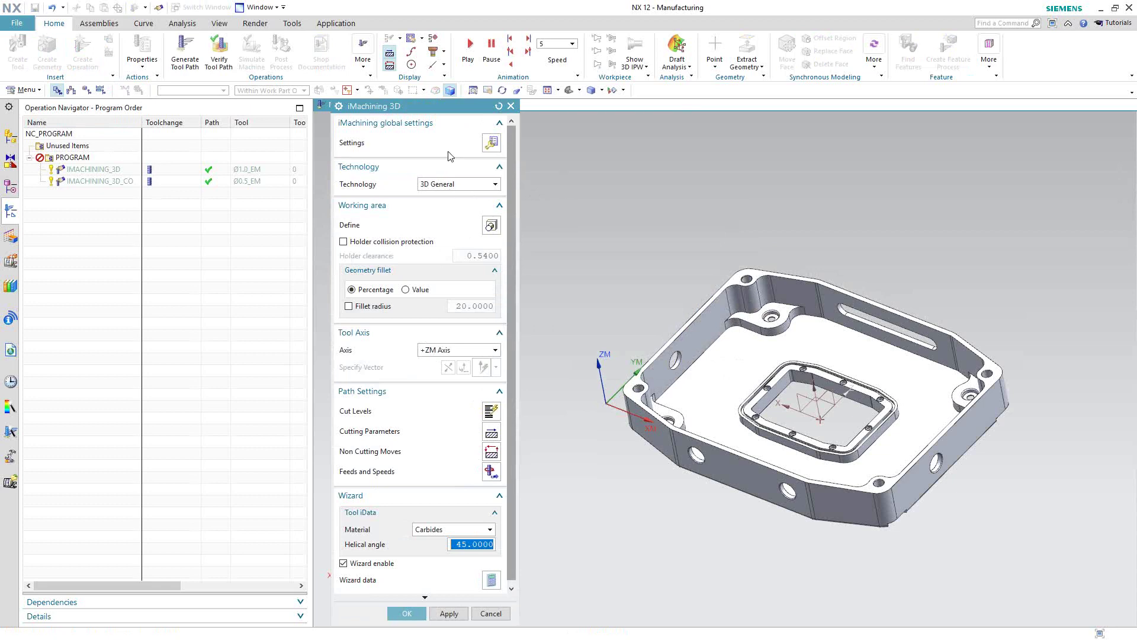
click(491, 144)
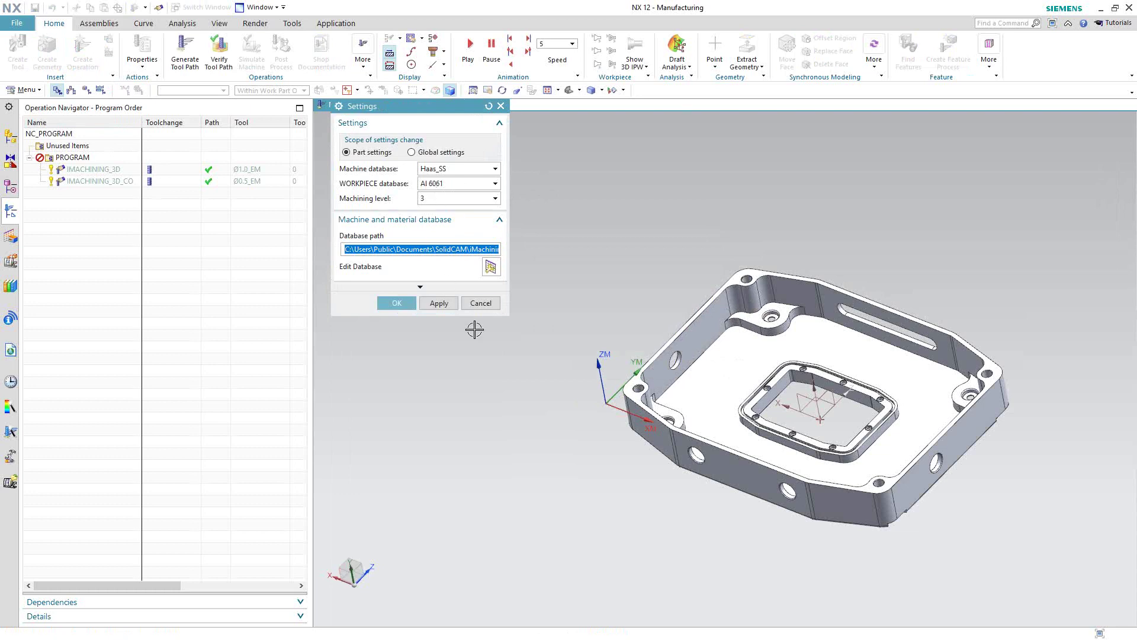
click(481, 303)
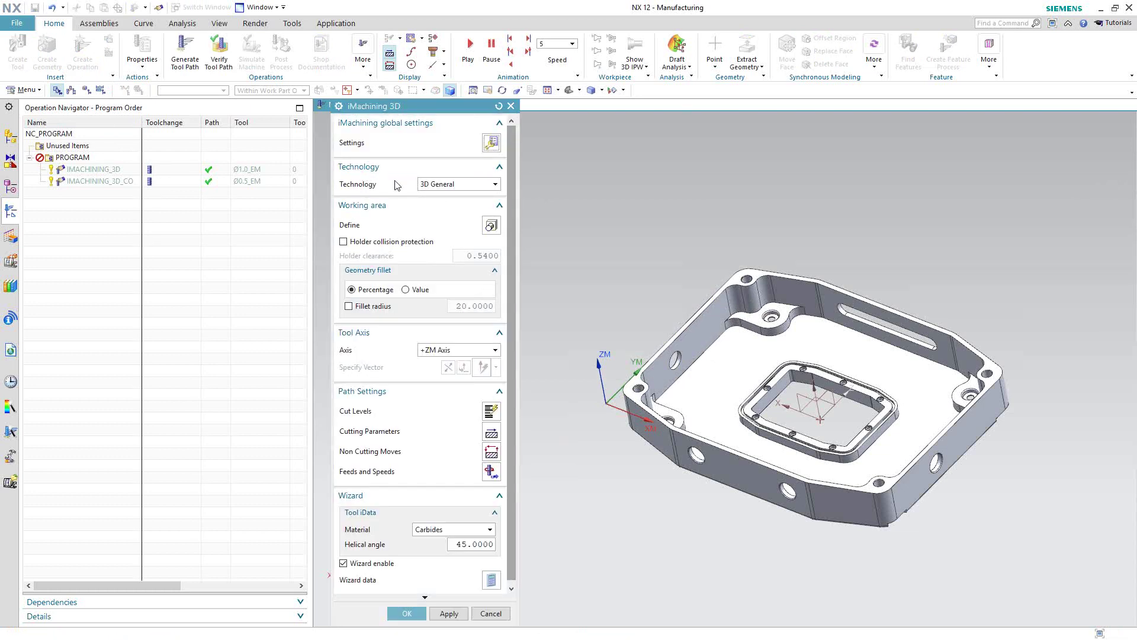
click(489, 186)
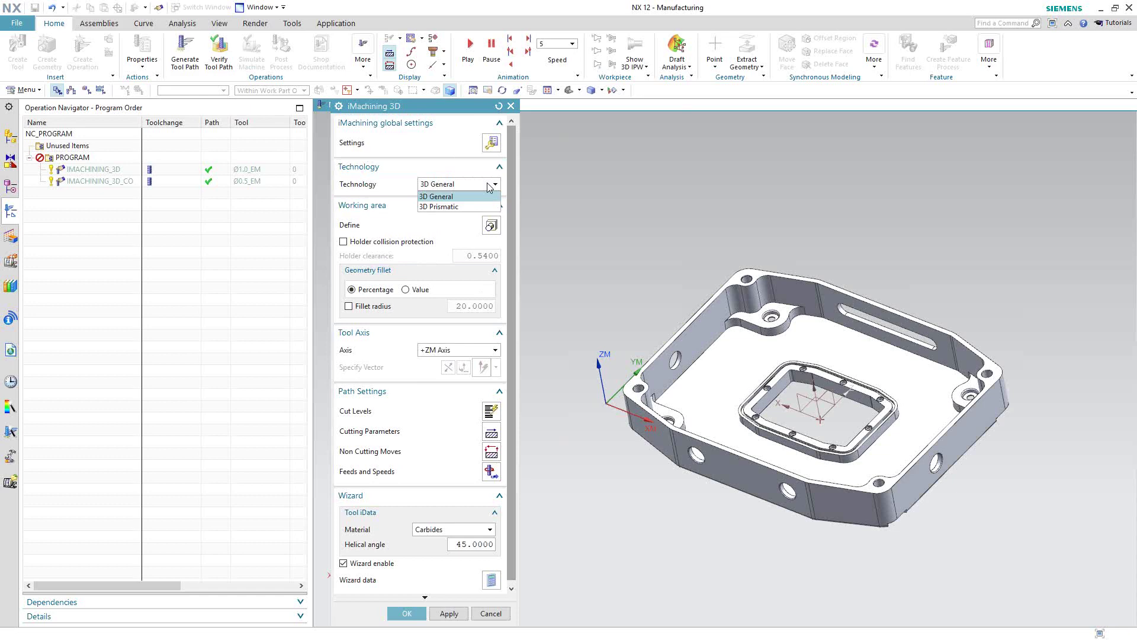
click(416, 161)
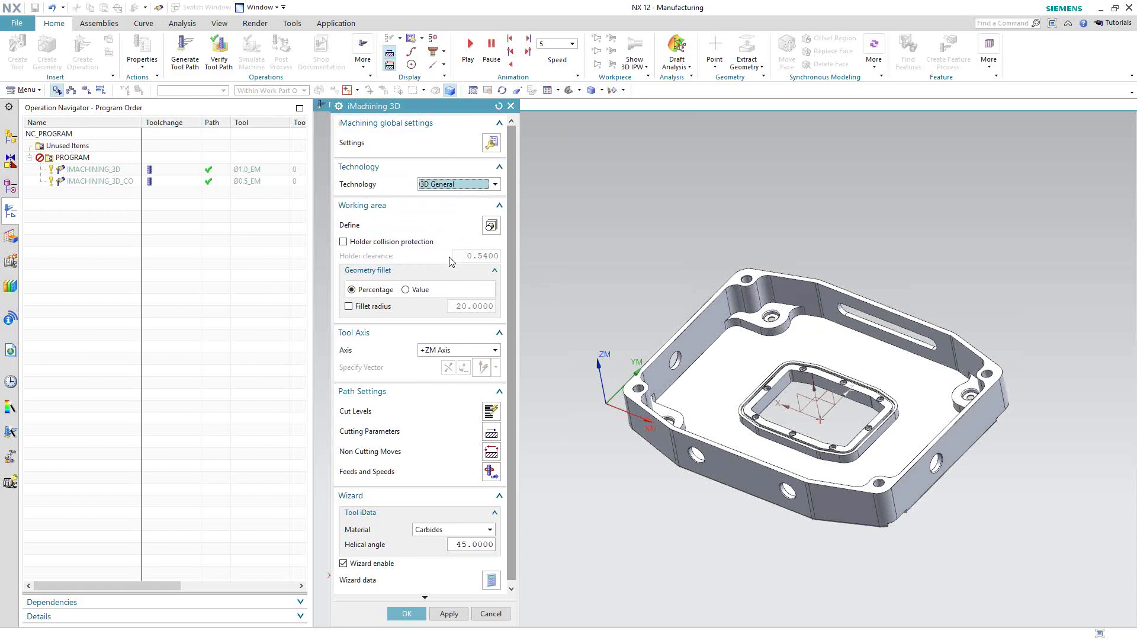
Set cut levels from the plate's top rim face down to the bottom face at -1.2500
click(491, 411)
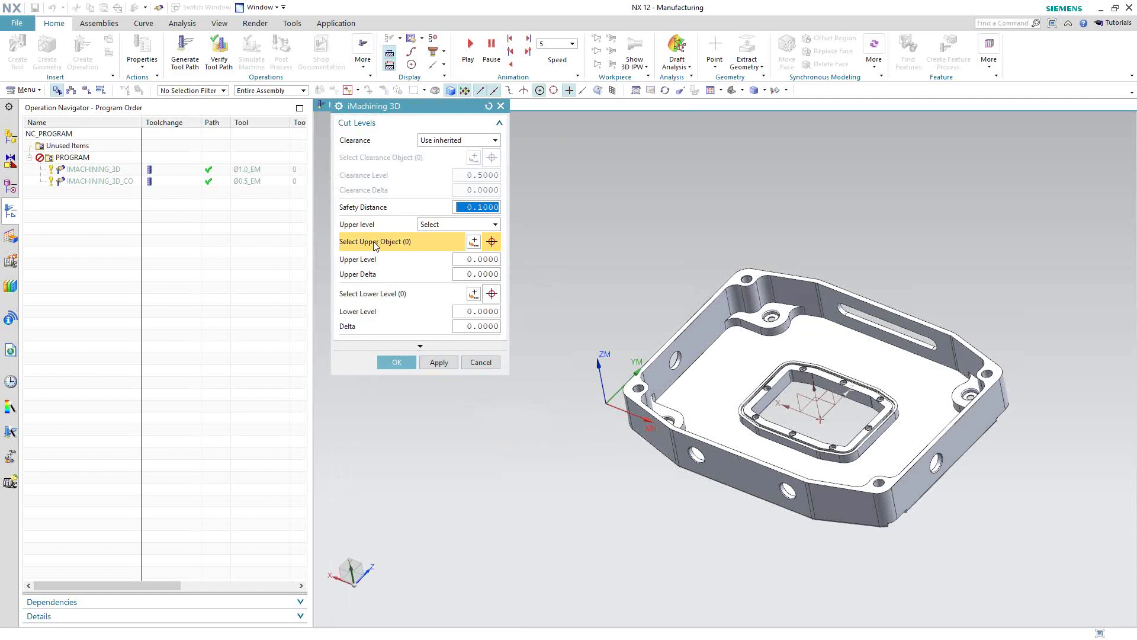
click(737, 278)
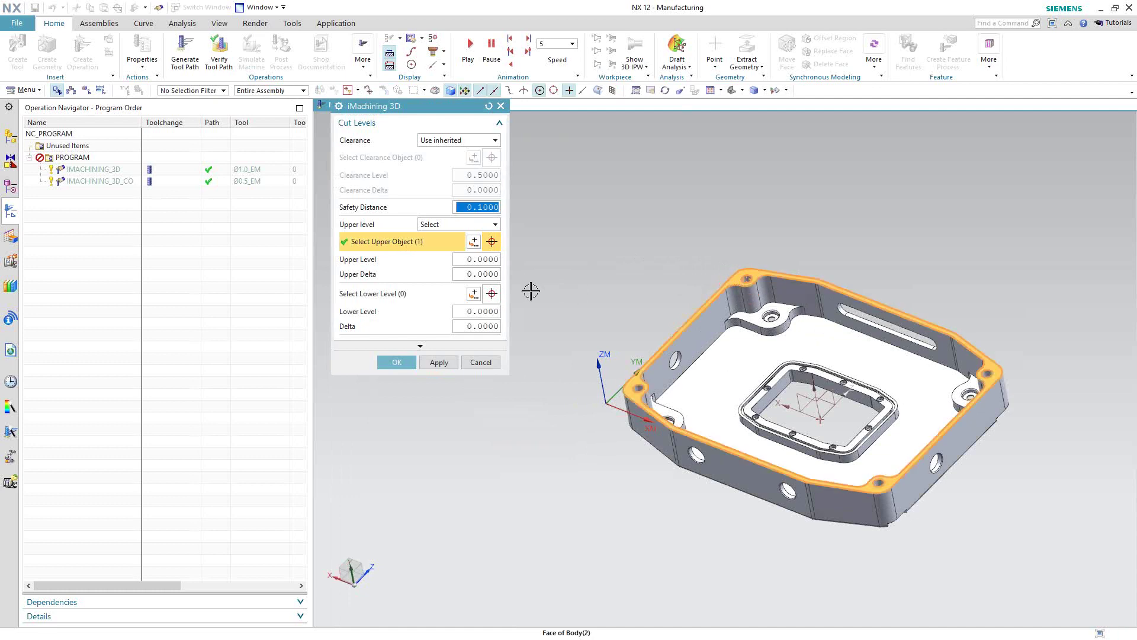
click(363, 296)
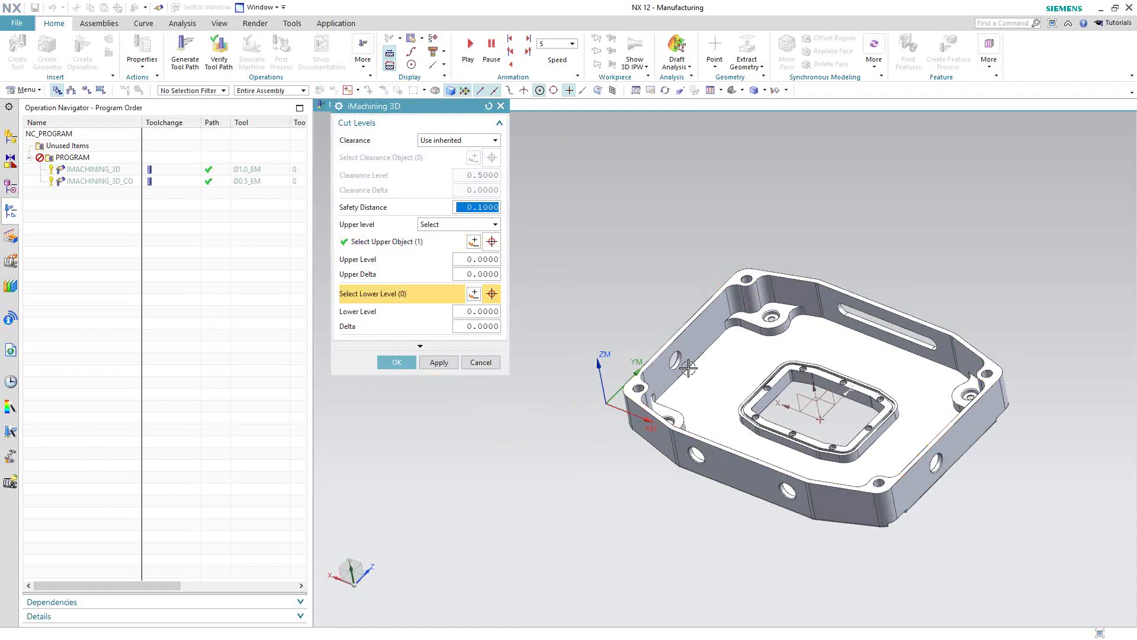
middle_drag(728, 506, 752, 367)
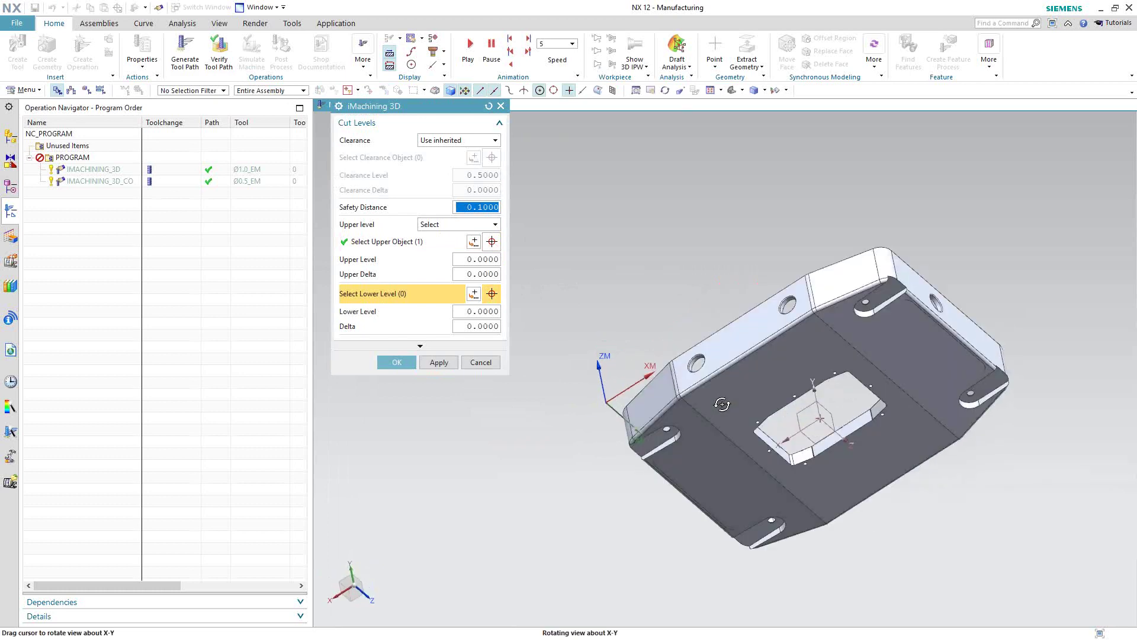
click(754, 363)
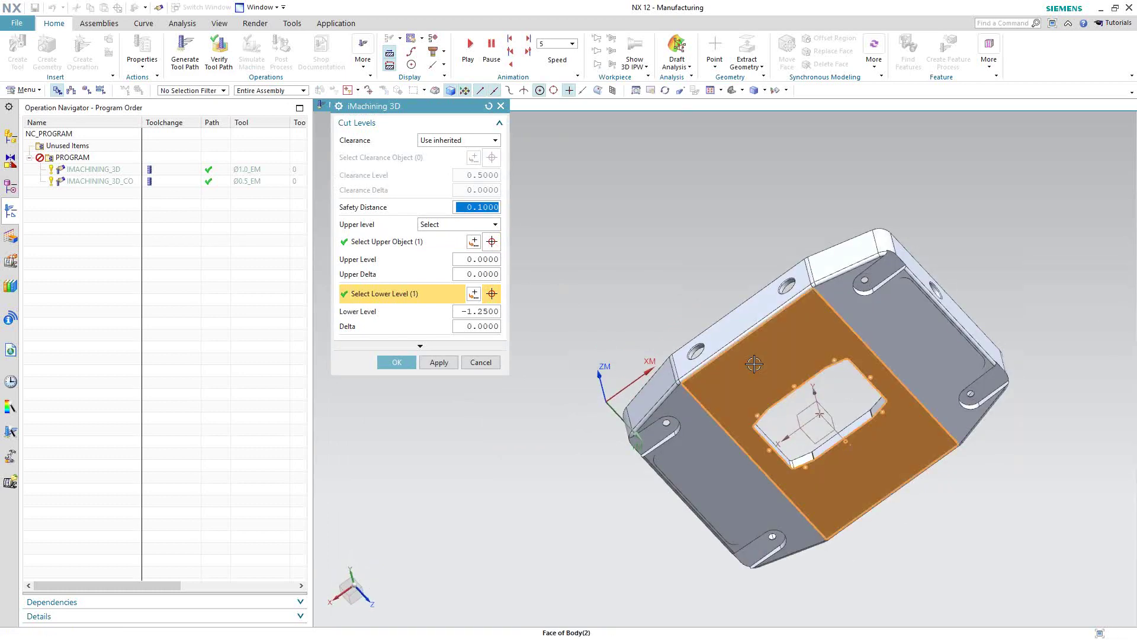
click(438, 362)
click(397, 363)
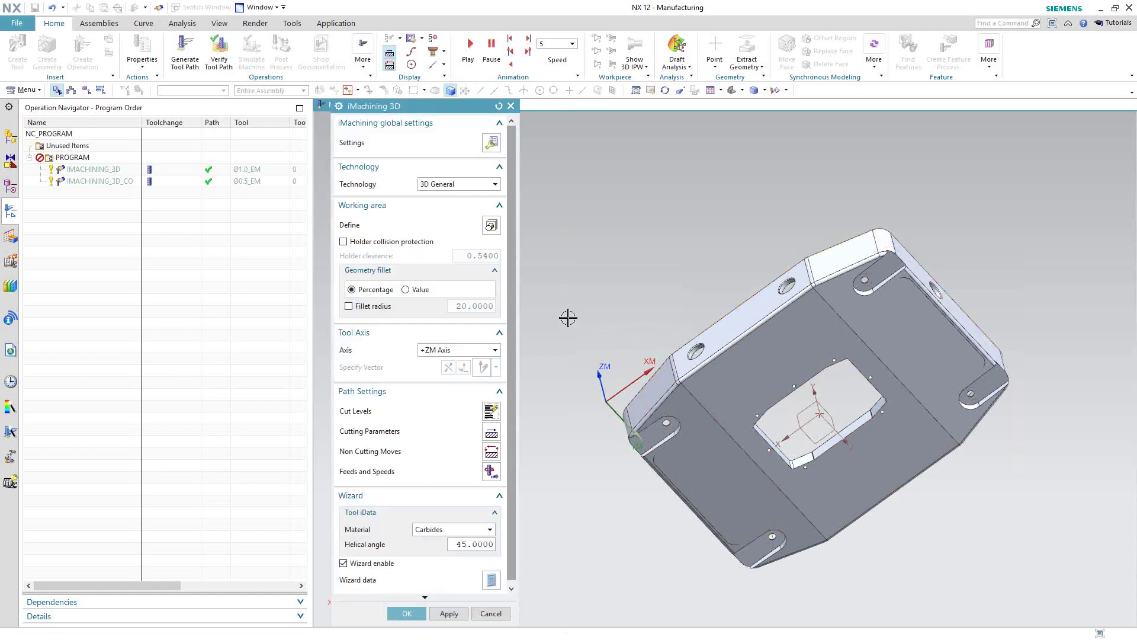
Review the Technology and Channels cutting settings and apply 0.0100 offsets with climb cutting
middle_drag(652, 244, 613, 390)
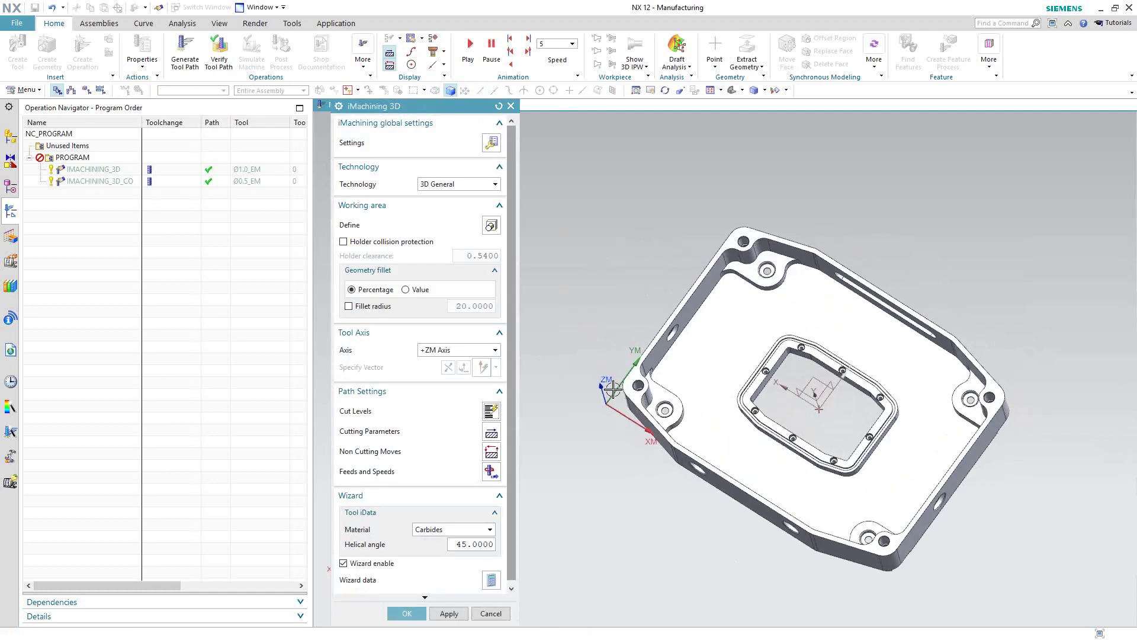
click(491, 431)
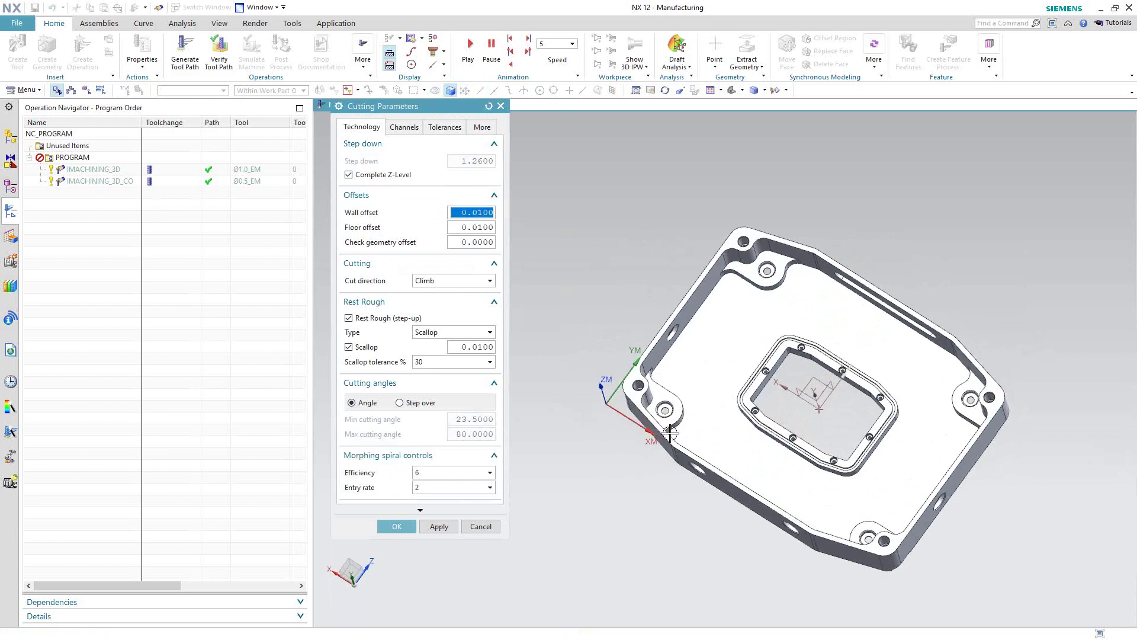
middle_drag(657, 431, 670, 404)
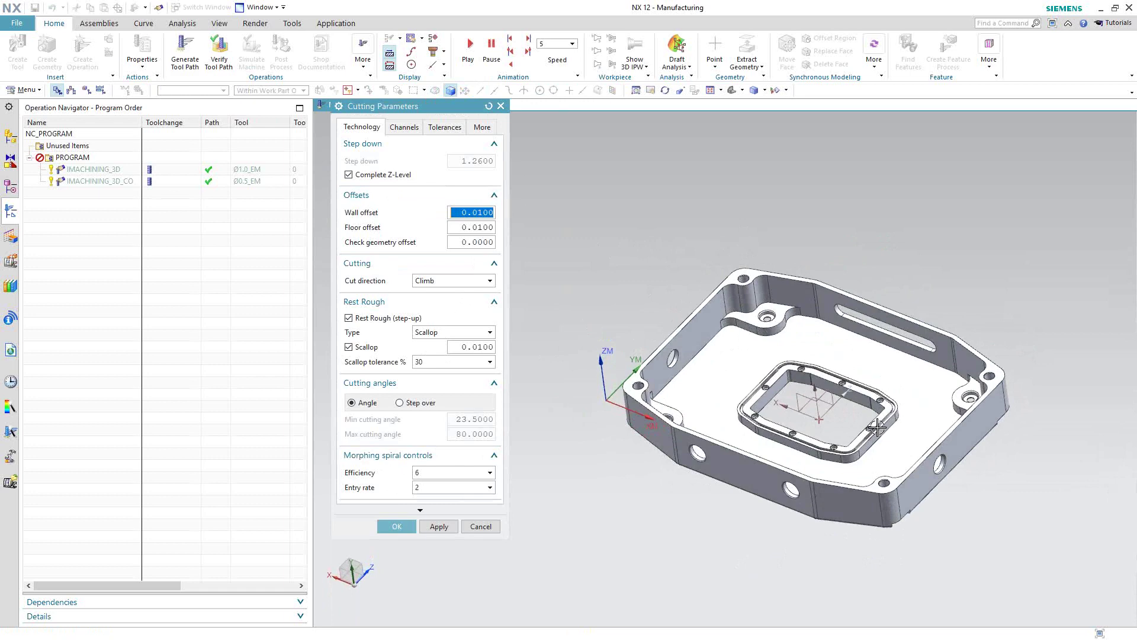
click(402, 128)
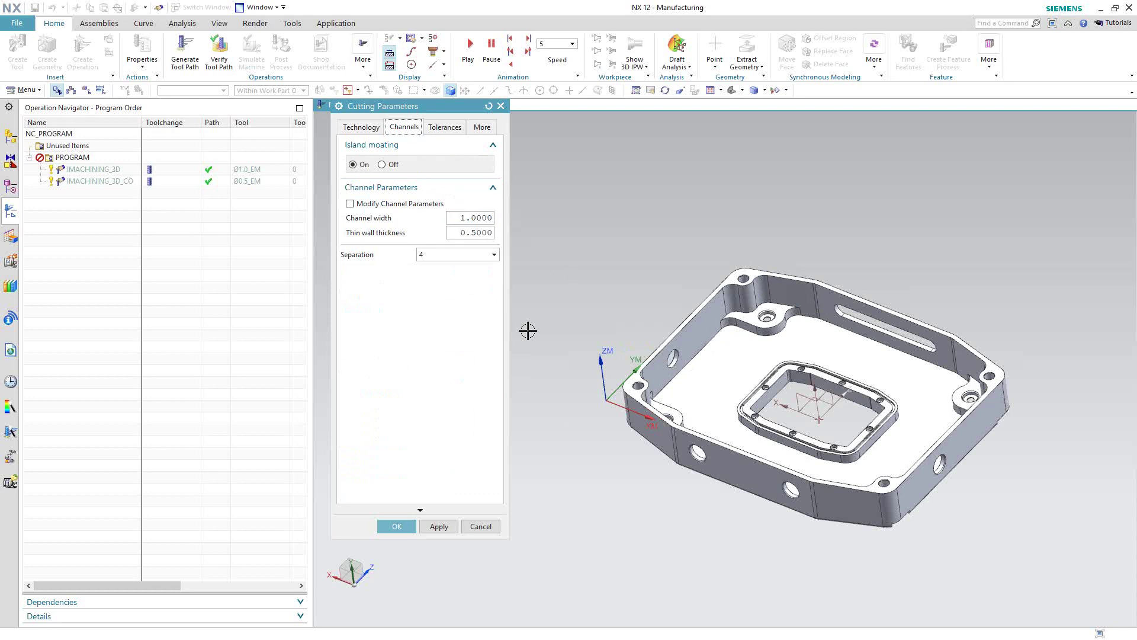
click(367, 128)
click(440, 526)
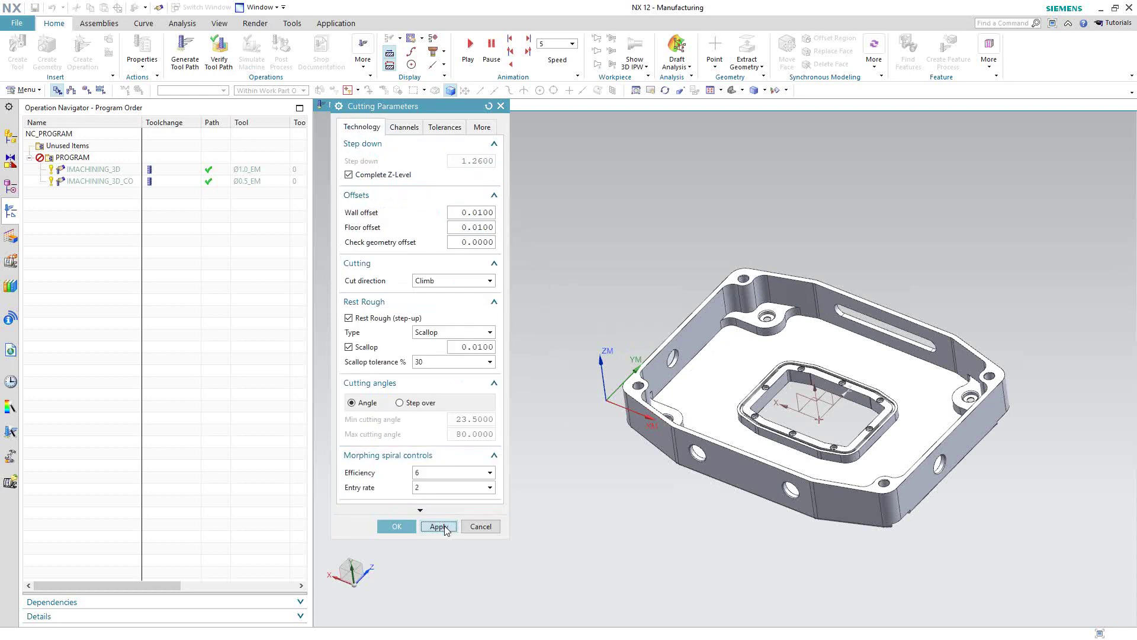
Accept the cutting parameters and leave the non-cutting moves unchanged
click(402, 527)
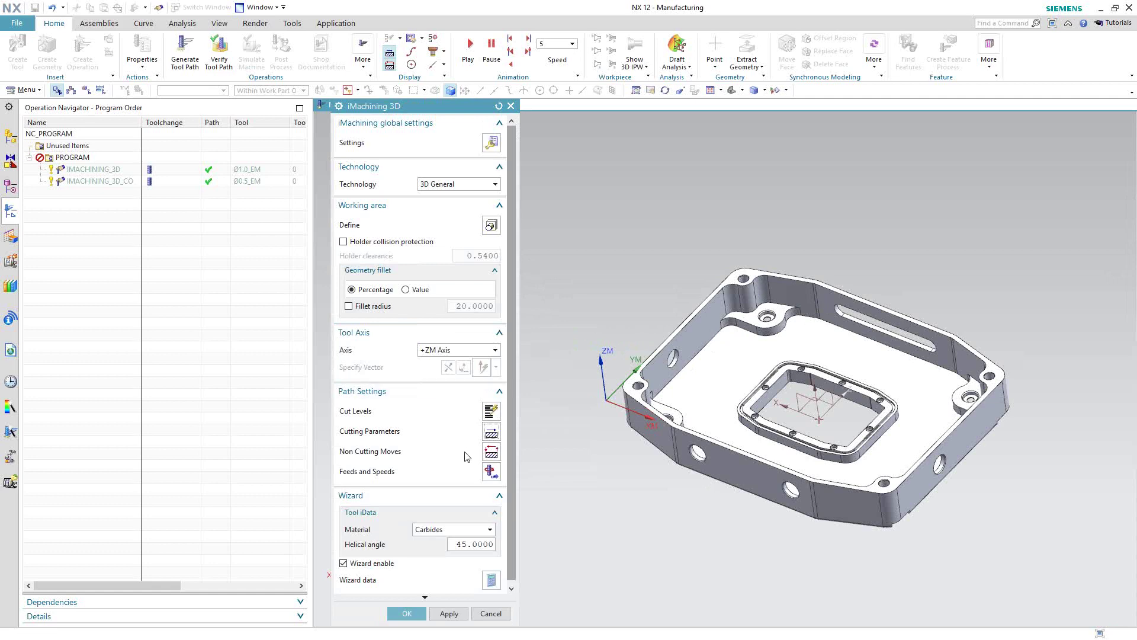
click(491, 452)
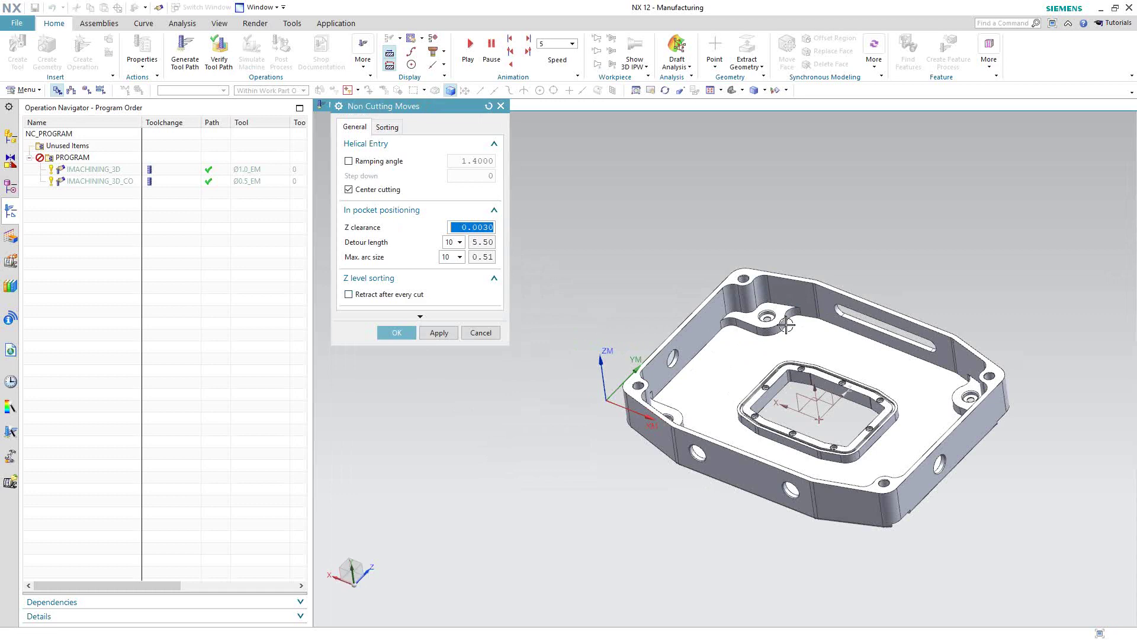
click(478, 333)
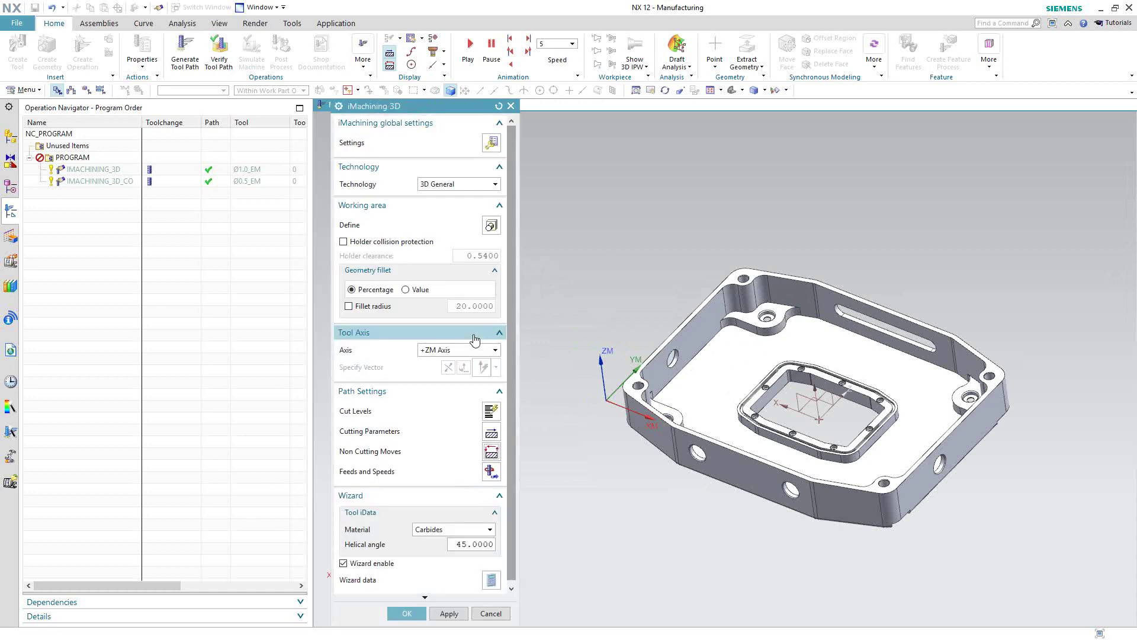
click(491, 472)
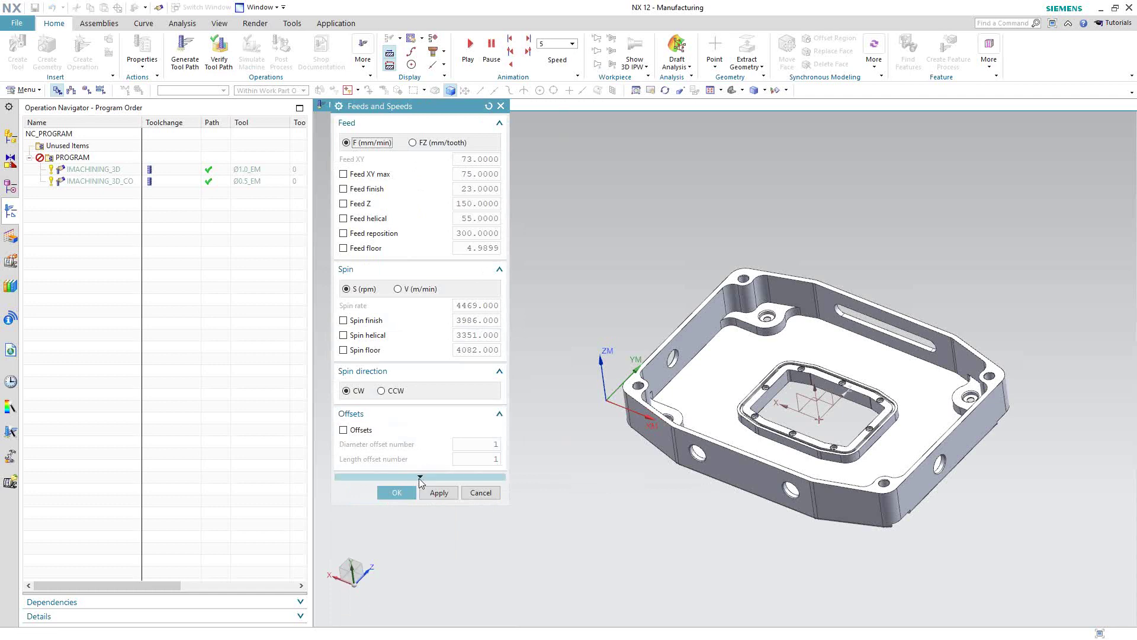
click(397, 493)
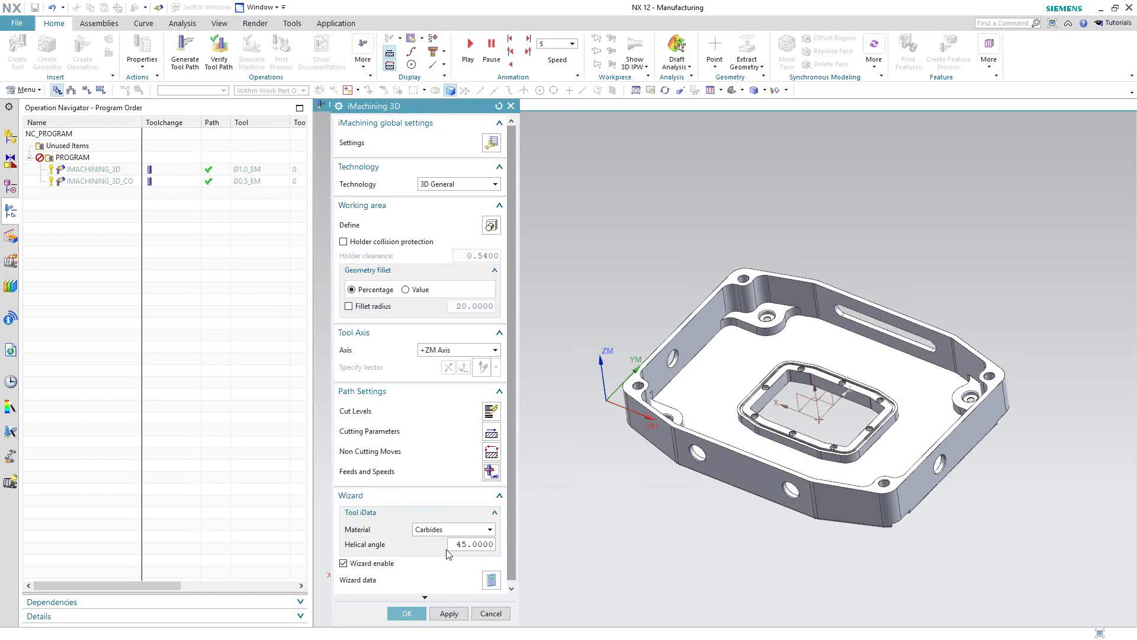
Set the technology wizard's machining level to 8
click(489, 581)
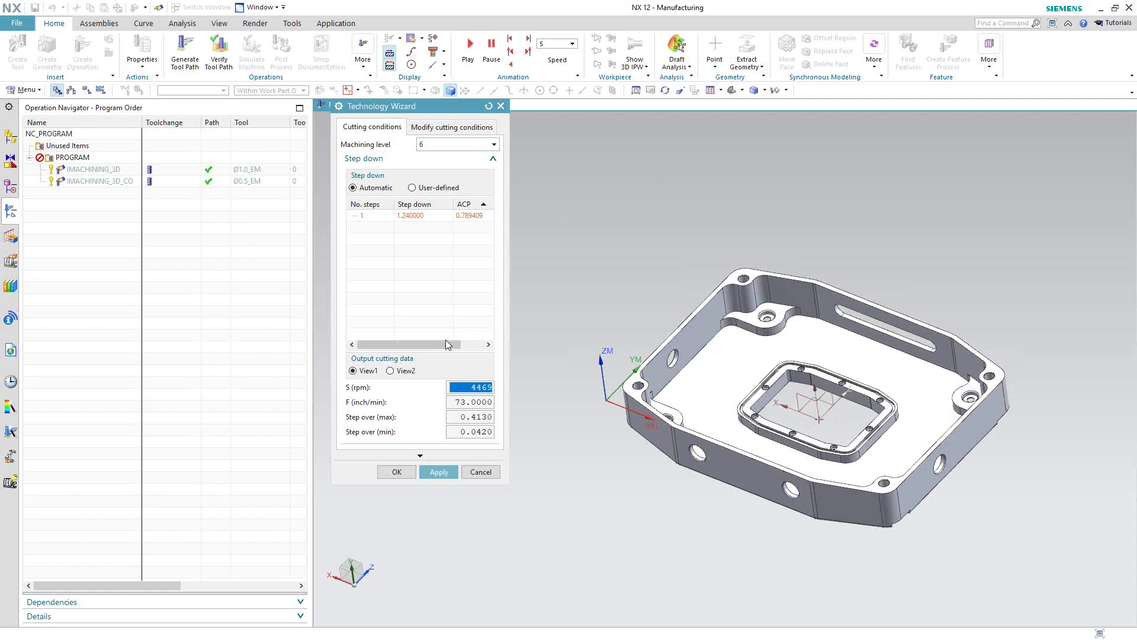
click(436, 149)
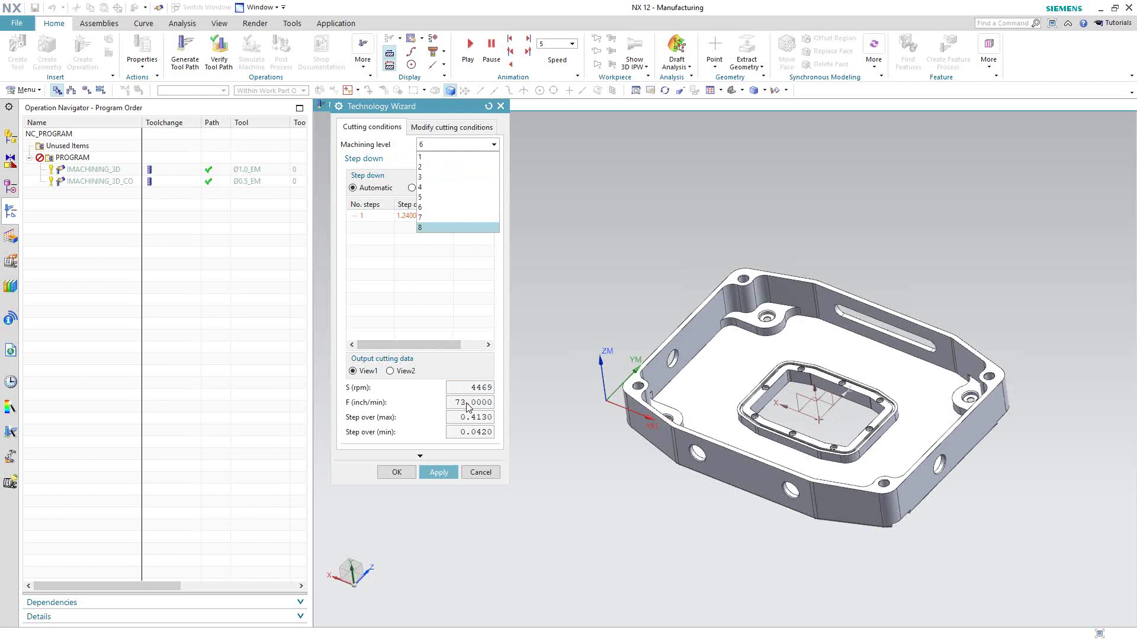
click(429, 227)
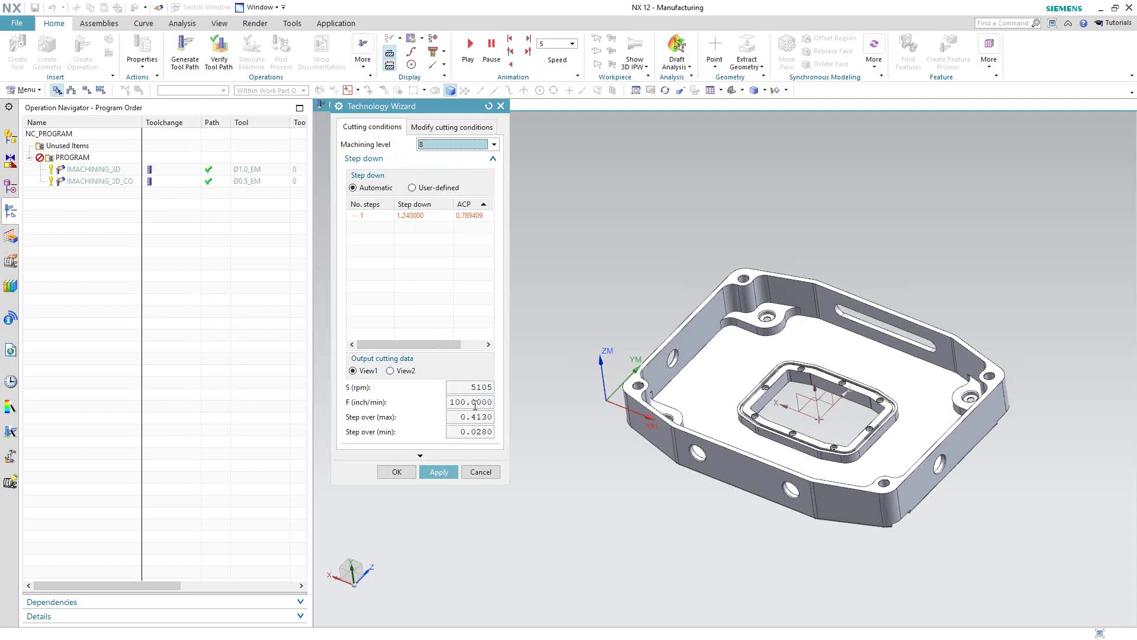
click(487, 475)
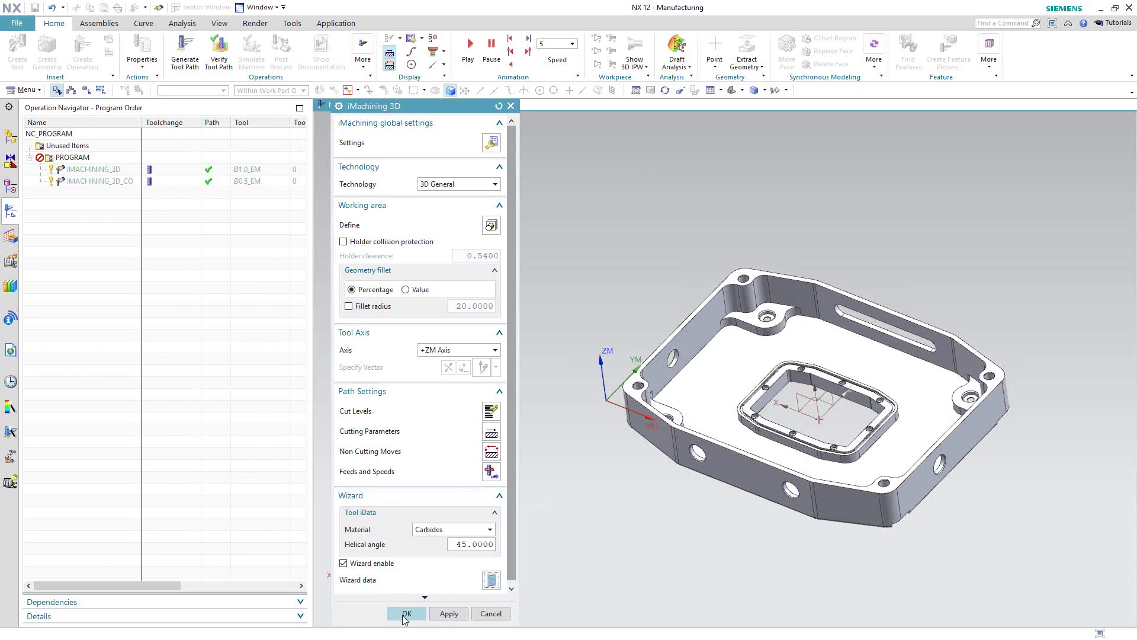
Accept the iMachining 3D settings, close the operation, and display the IMACHINING_3D toolpath
click(490, 613)
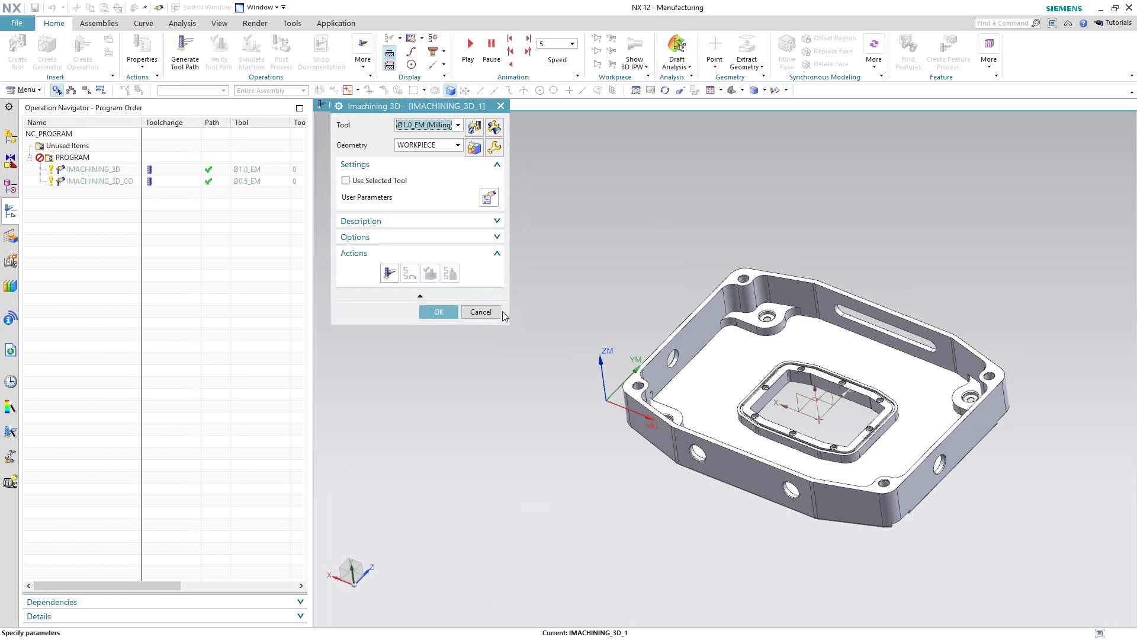
click(483, 312)
click(93, 170)
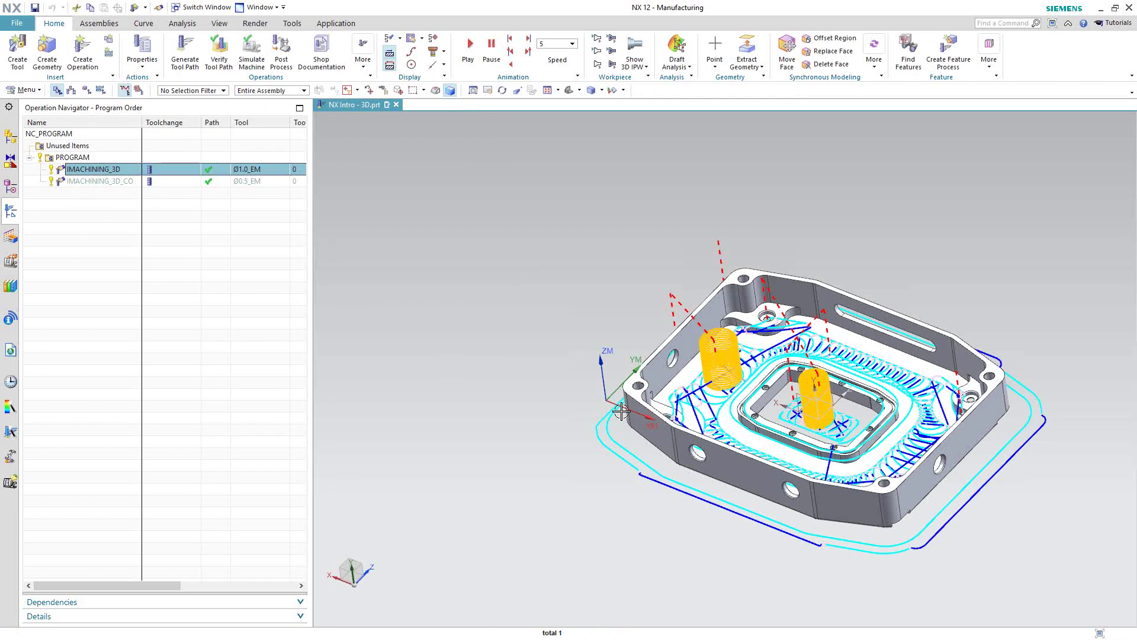
Orbit and zoom the view to inspect the roughing toolpath from several angles
mouse_move(596, 346)
middle_down()
mouse_move(648, 373)
mouse_move(592, 340)
mouse_move(616, 349)
middle_up()
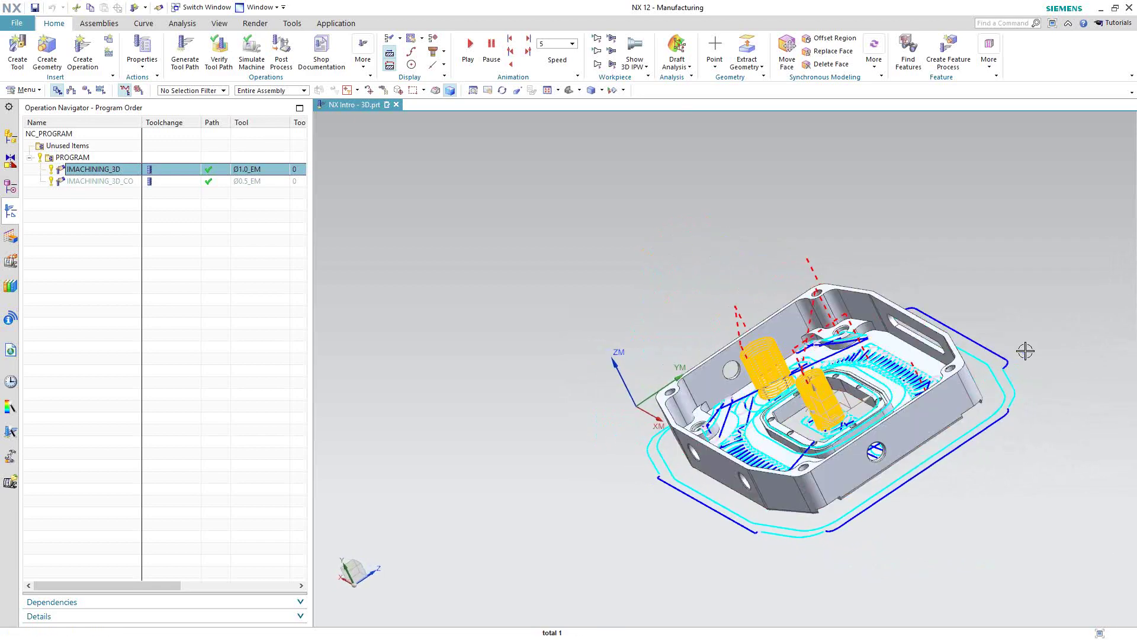
middle_drag(992, 379, 1023, 401)
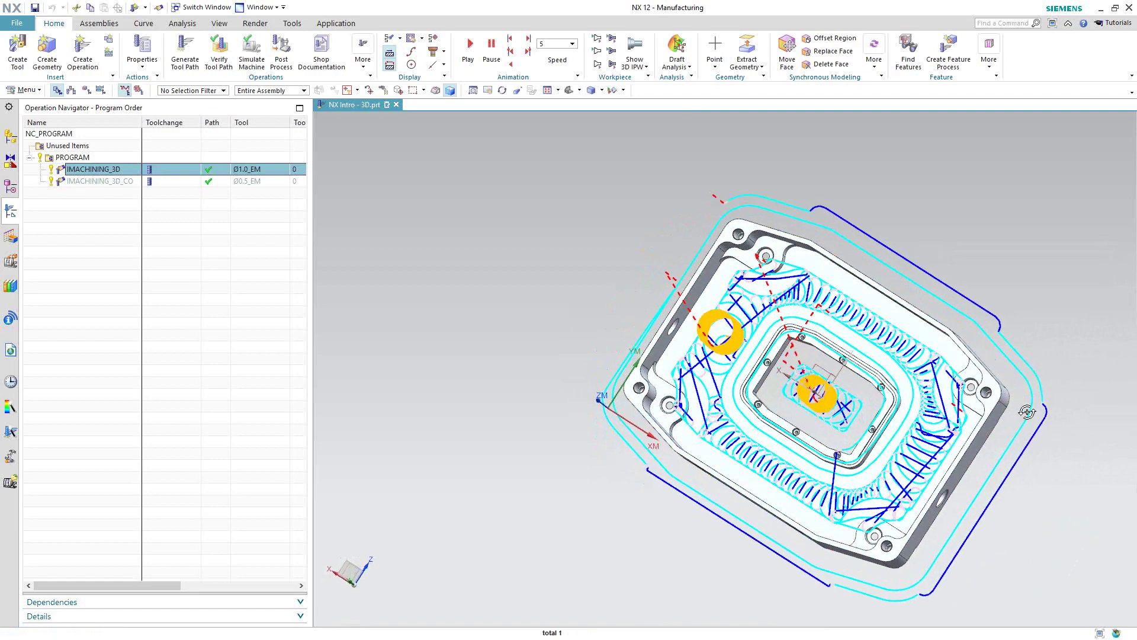
middle_drag(995, 359, 756, 403)
scroll(756, 402, up, 2)
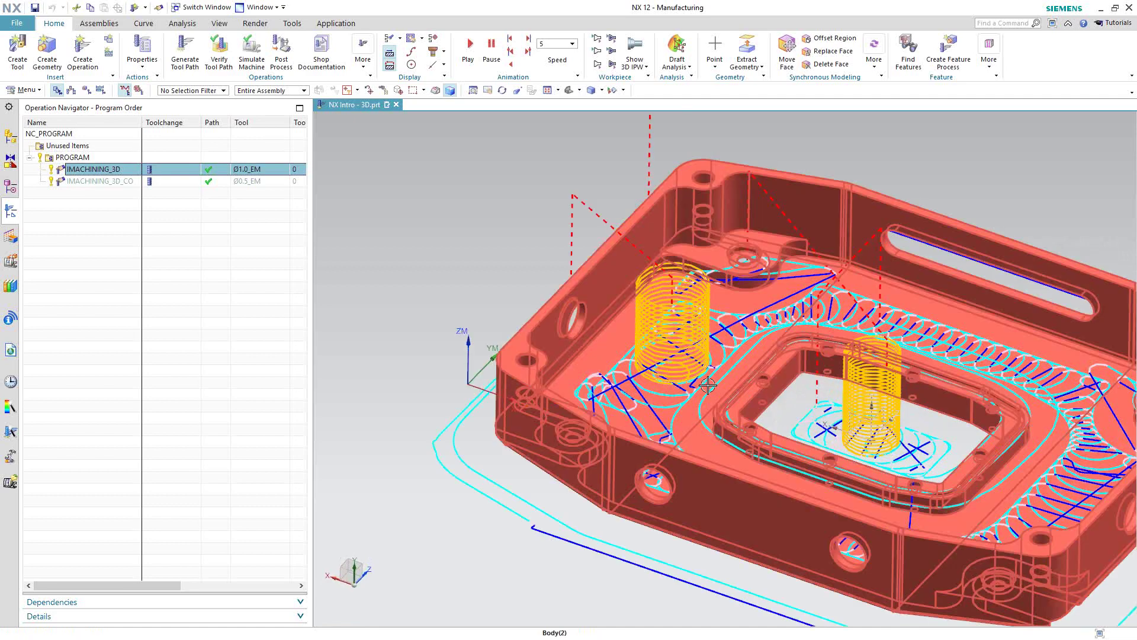
middle_drag(385, 269, 656, 509)
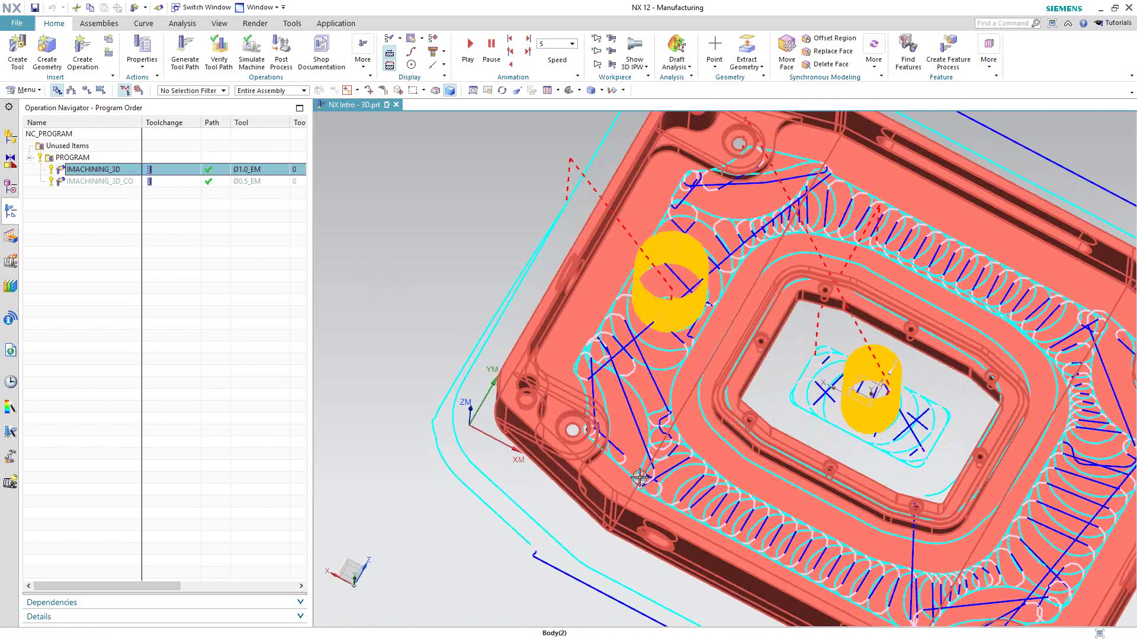
middle_drag(651, 510, 639, 462)
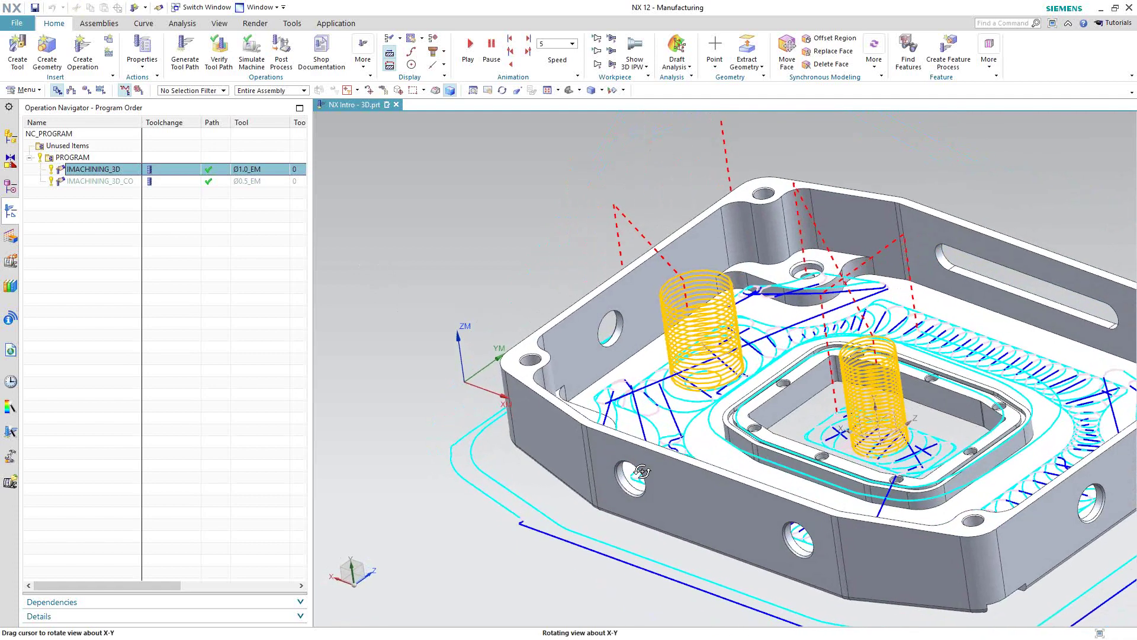
click(623, 263)
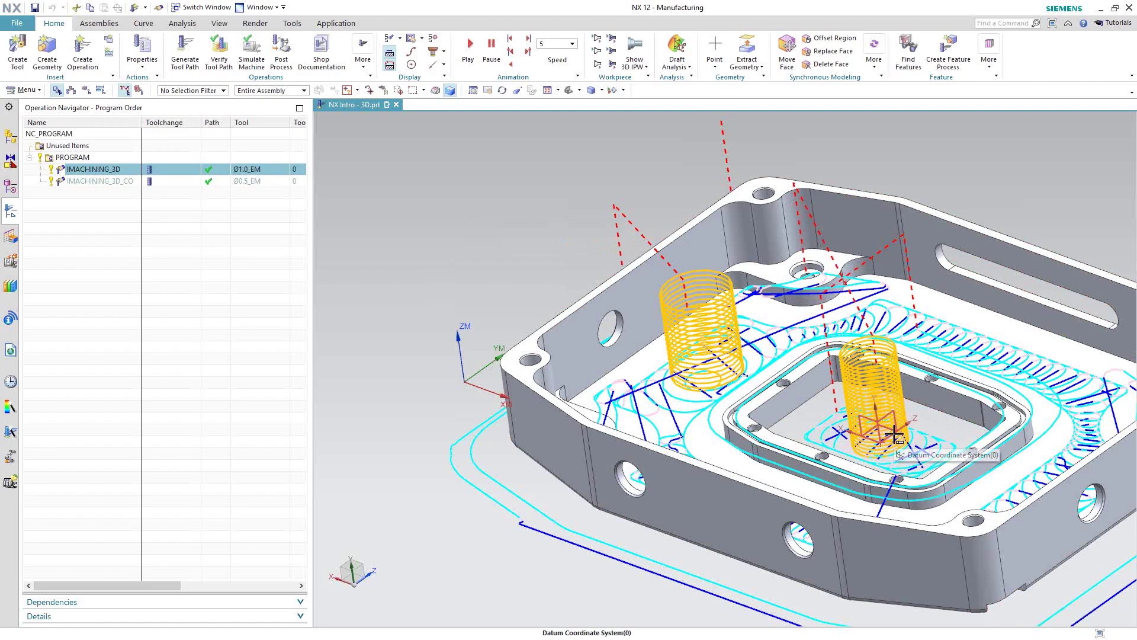
scroll(500, 253, up, 5)
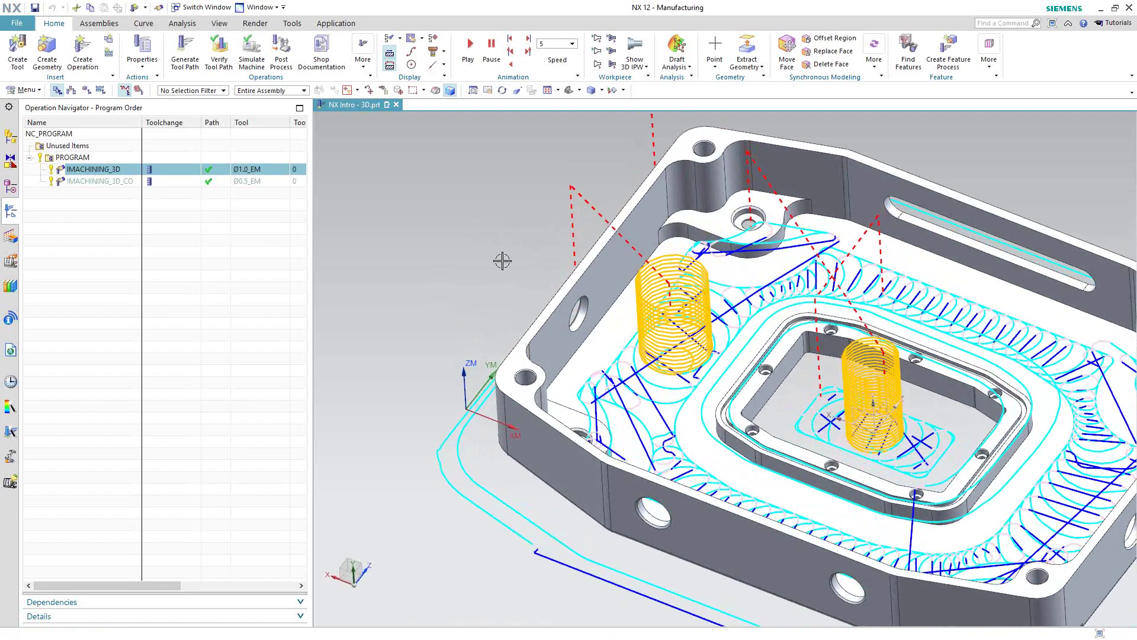
scroll(591, 332, down, 5)
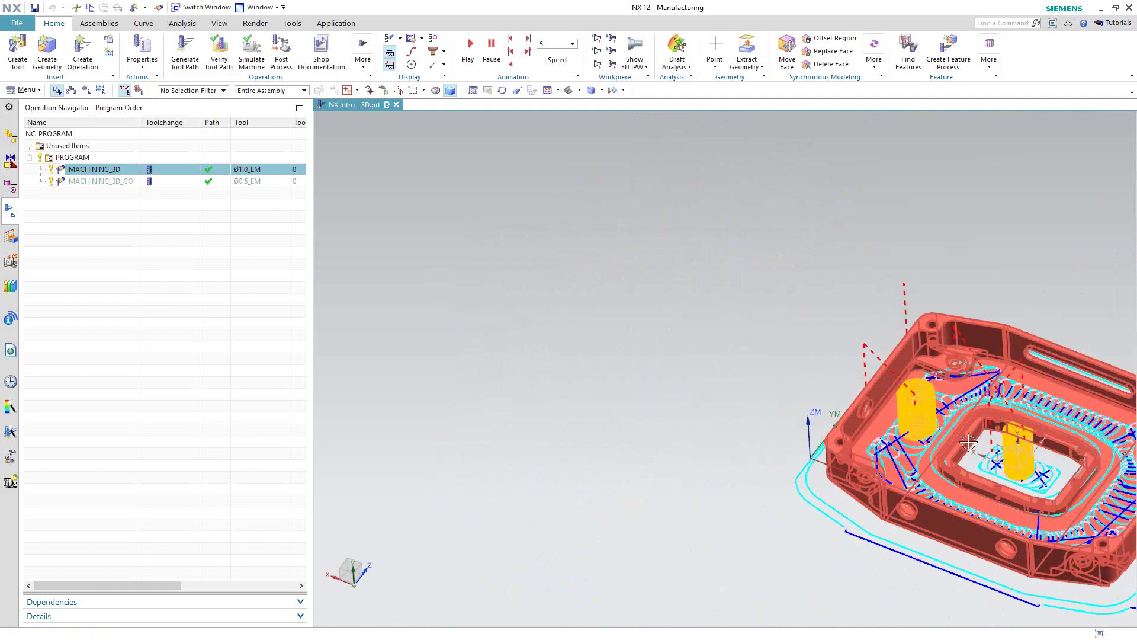
Pan the part to the view centre and open IMACHINING_3D for editing
right_click(530, 232)
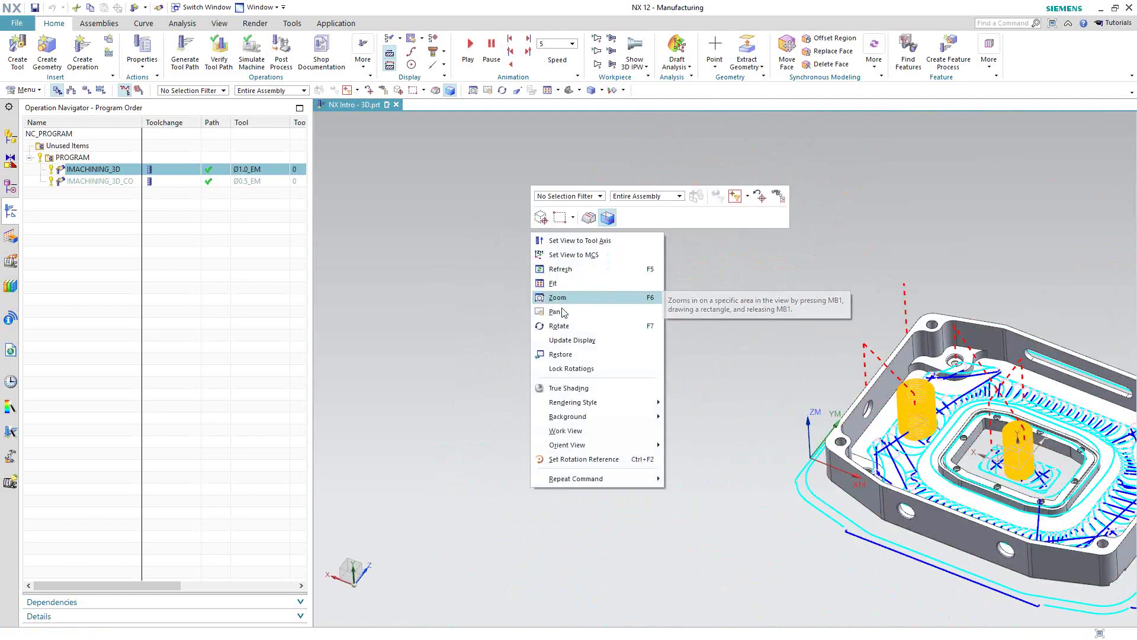
click(564, 303)
right_click(534, 280)
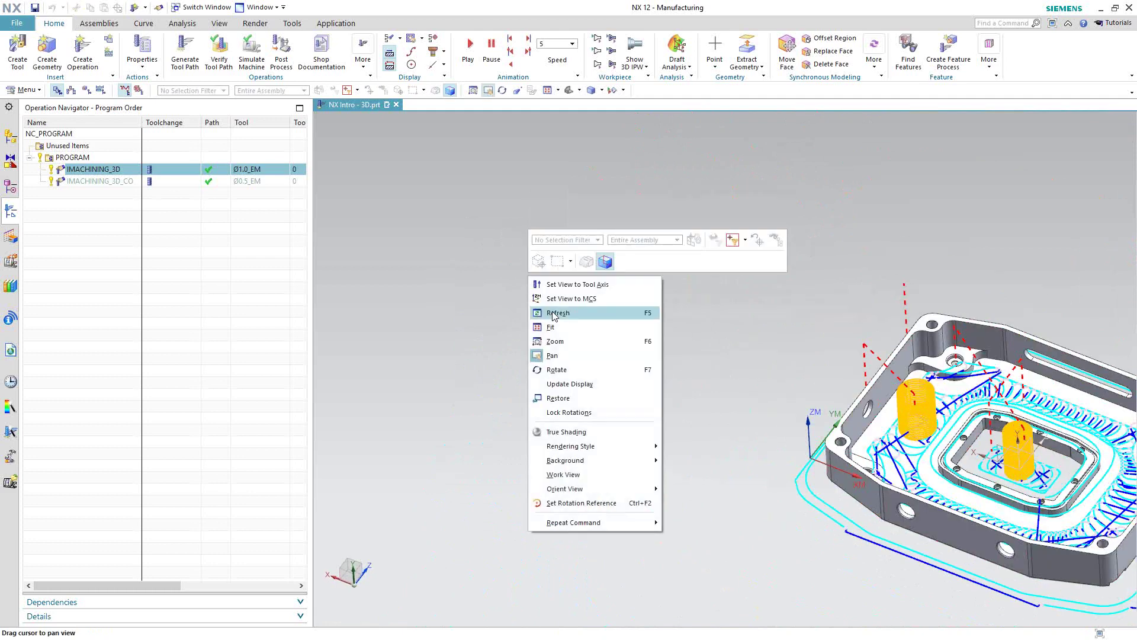
click(554, 355)
right_click(656, 286)
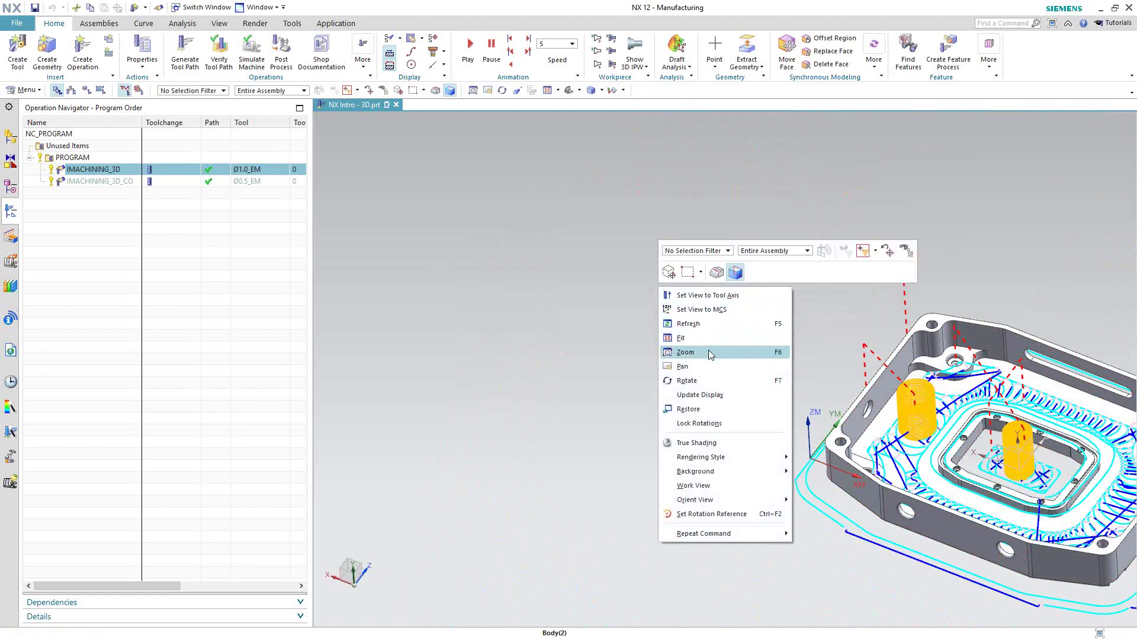
click(697, 366)
drag(926, 397, 623, 302)
scroll(623, 302, down, 4)
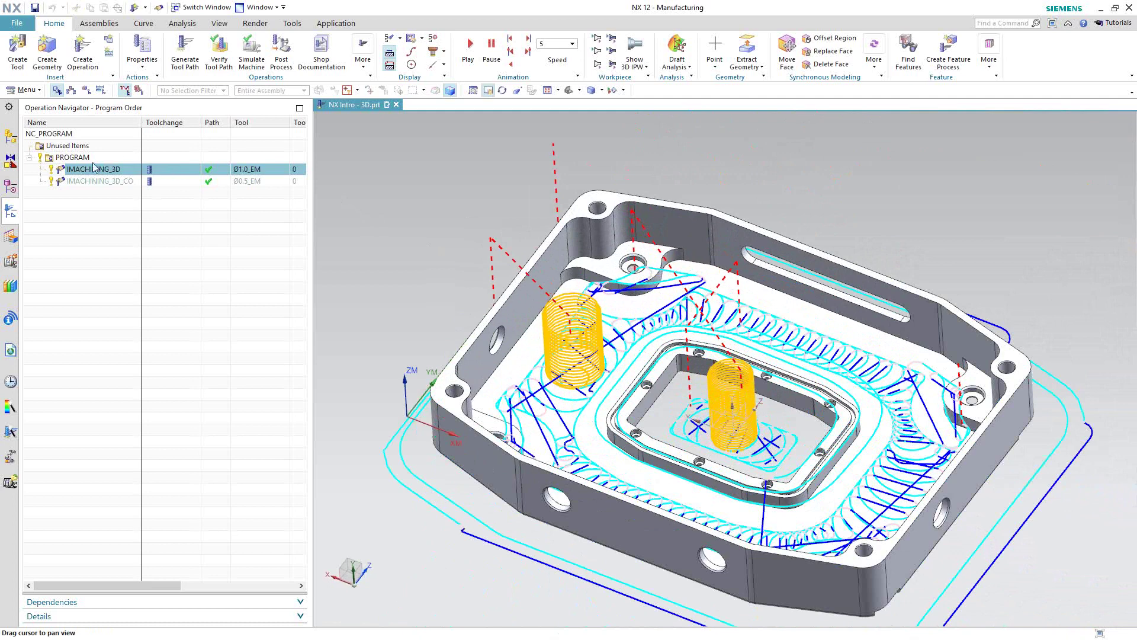
right_click(93, 170)
click(112, 177)
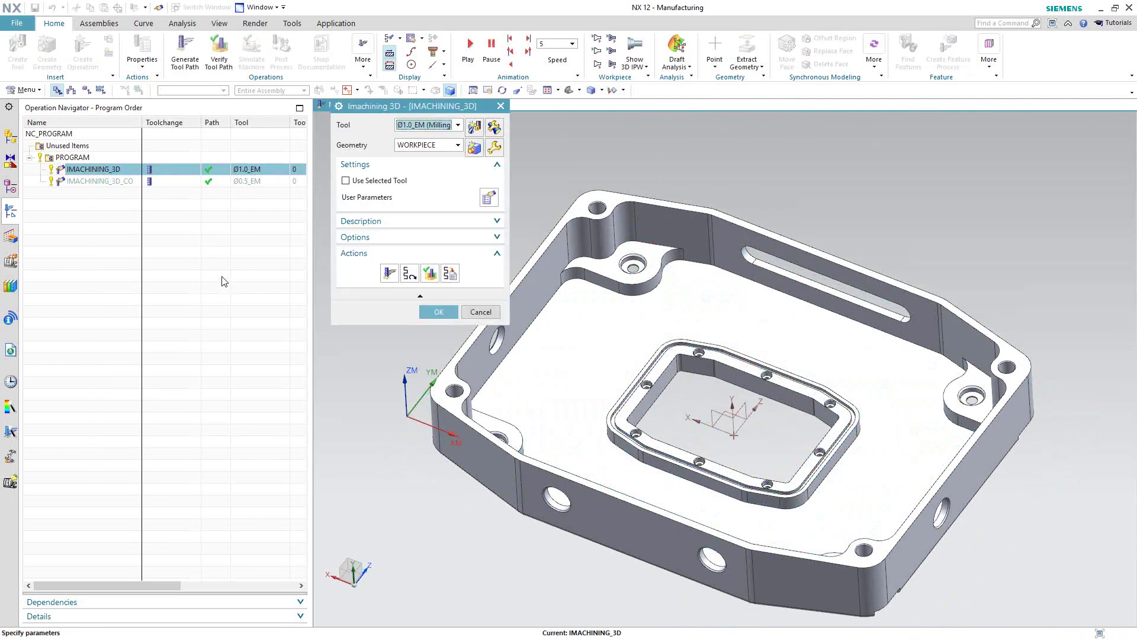
Limit the working area to the plate's 24-edge tangent rim chain with offset 0
click(487, 198)
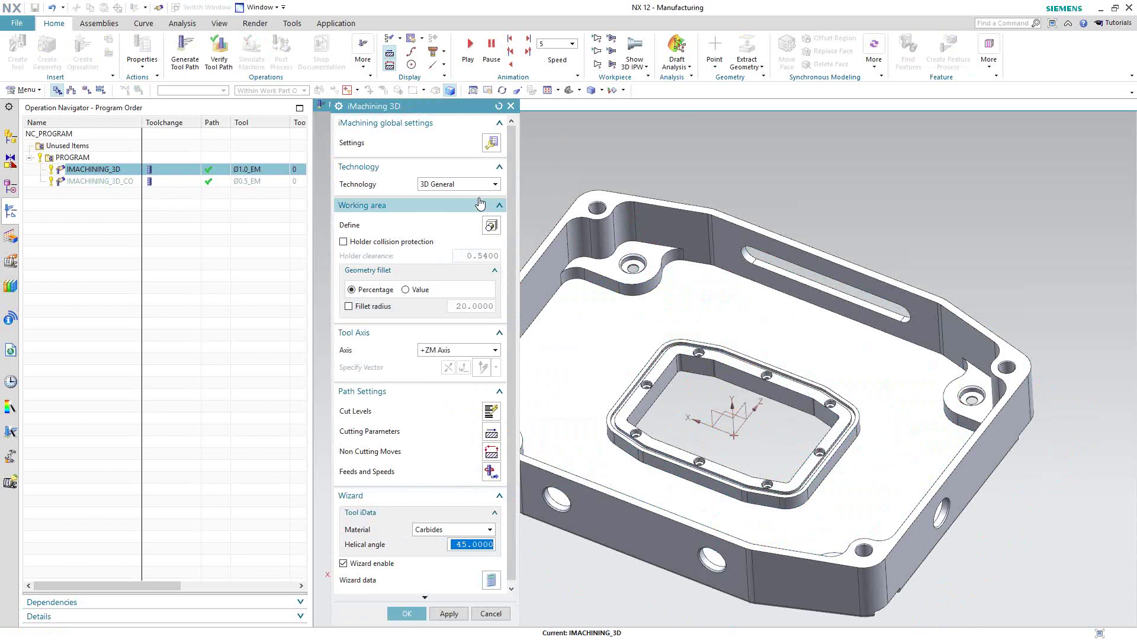
click(490, 225)
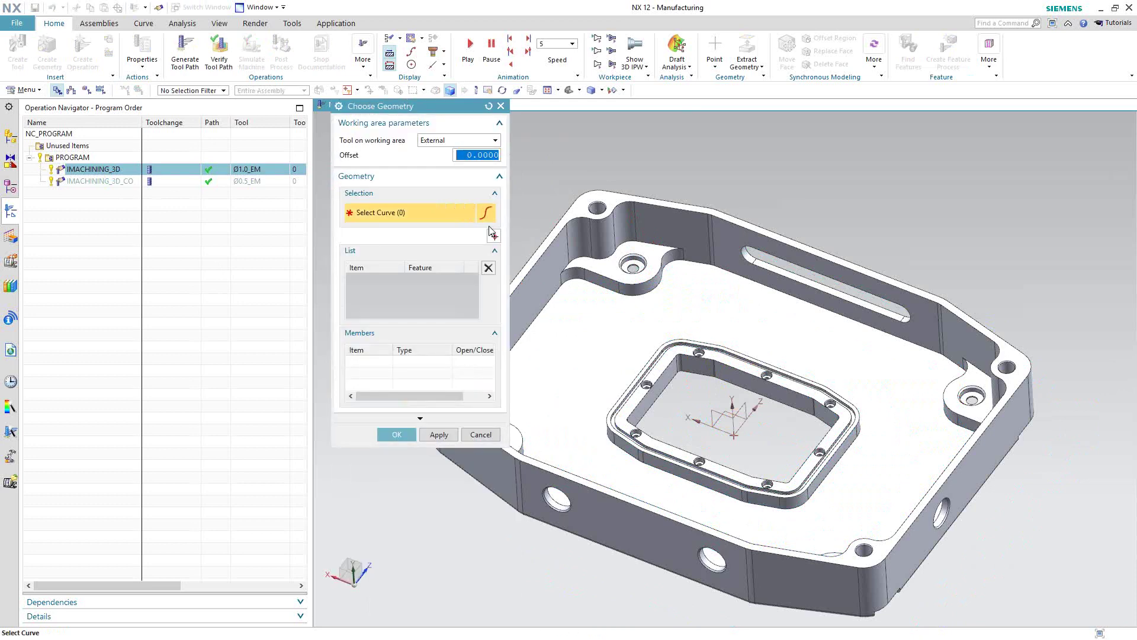
click(819, 256)
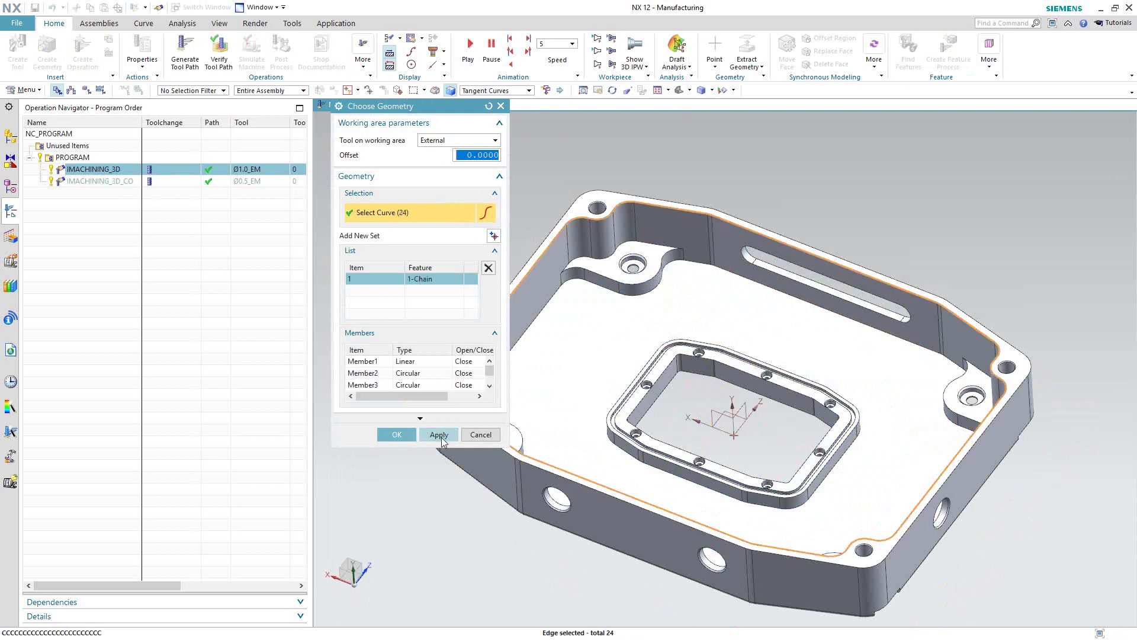
click(400, 436)
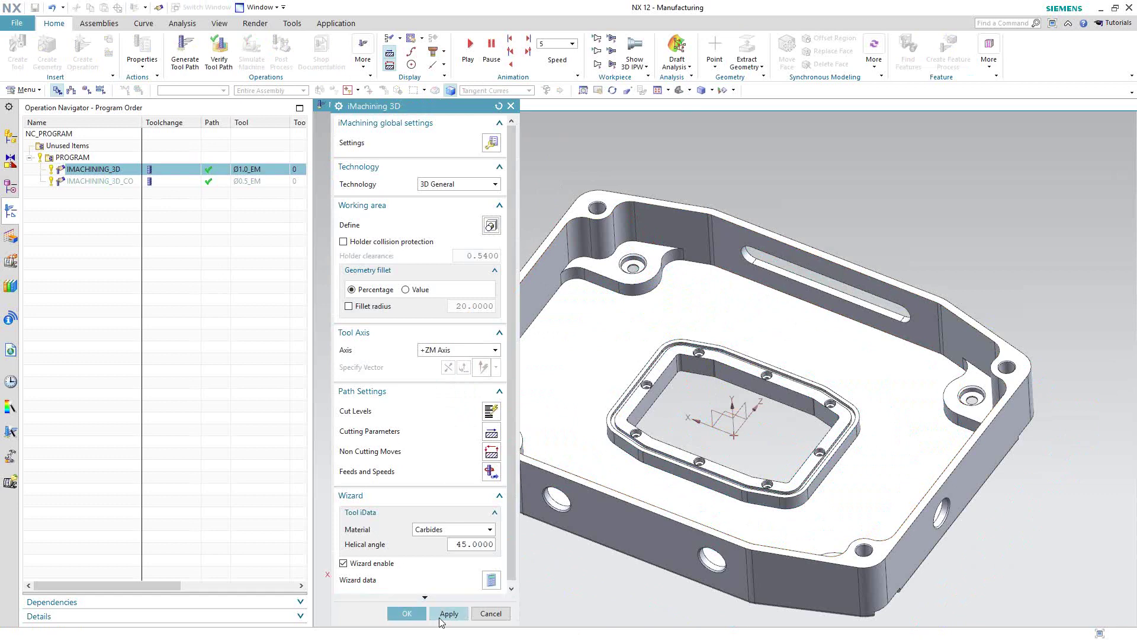
click(407, 613)
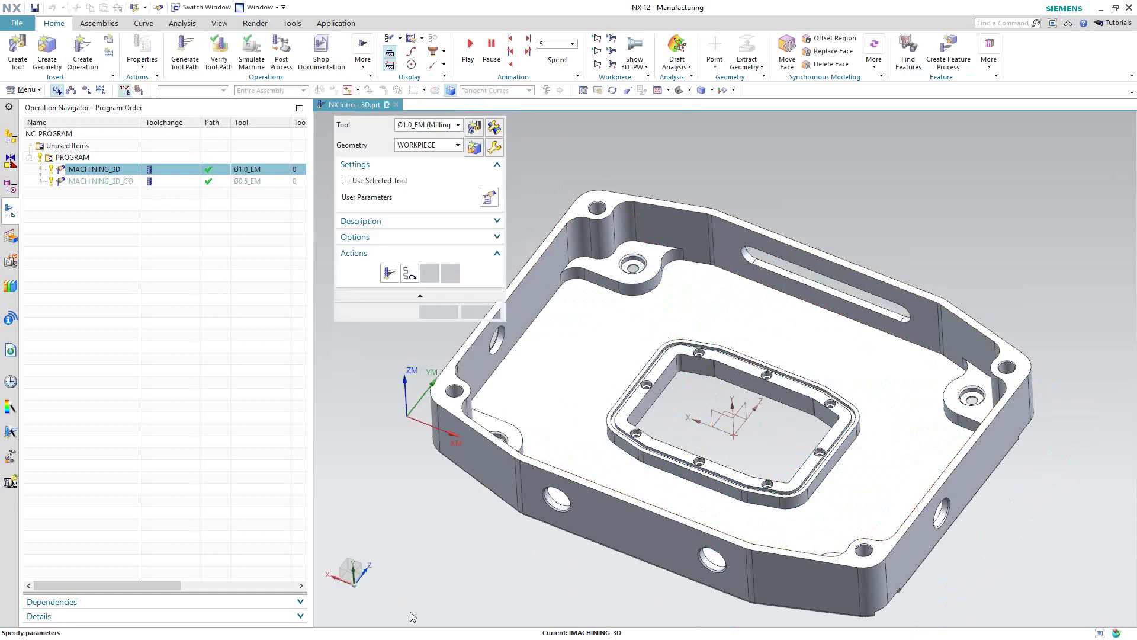
Regenerate the IMACHINING_3D roughing toolpath within the new working area and close the dialog
click(389, 274)
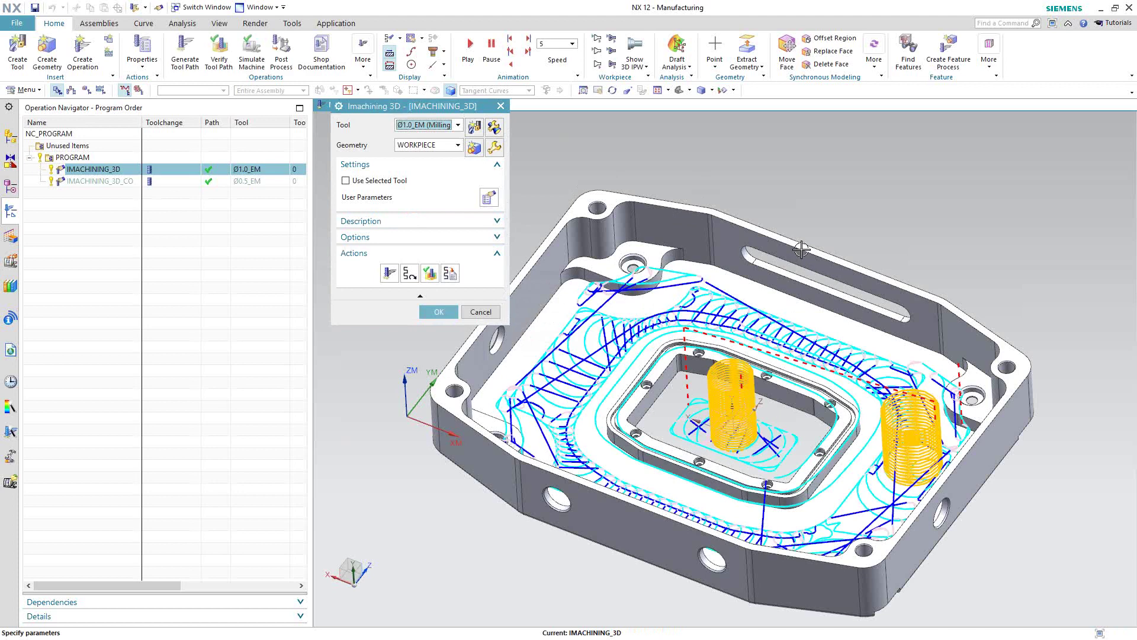
click(481, 312)
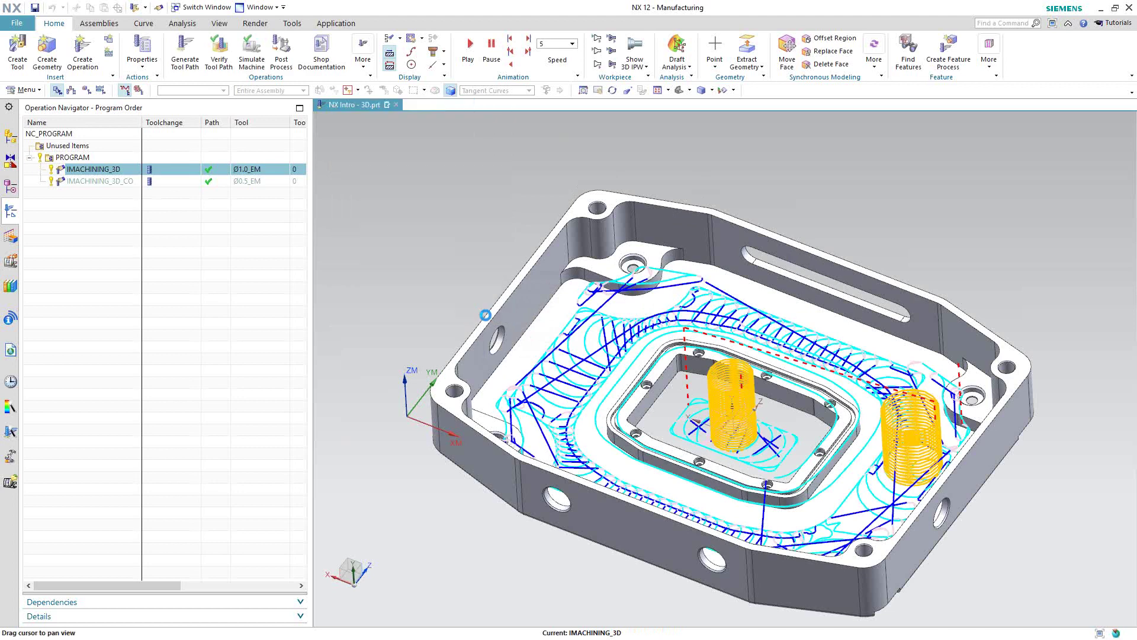
Deselect IMACHINING_3D so the plate shows without its roughing toolpath
click(113, 261)
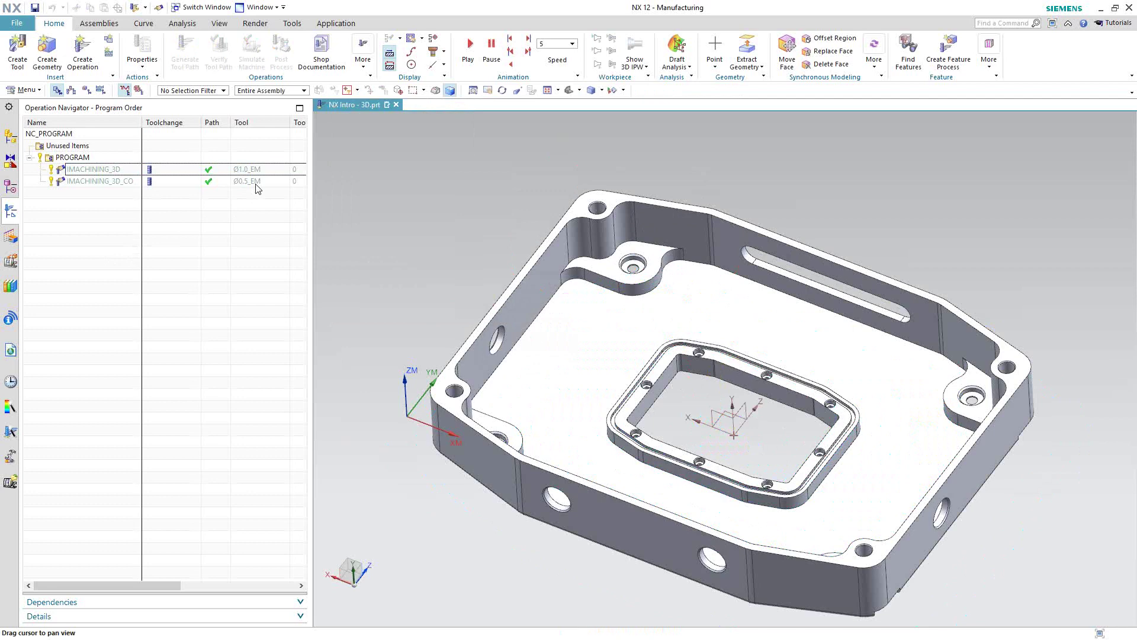
Display the IMACHINING_3D_COPY rest toolpath with the Ø0.5_EM tool and zoom in on its corner clean-up passes
click(103, 184)
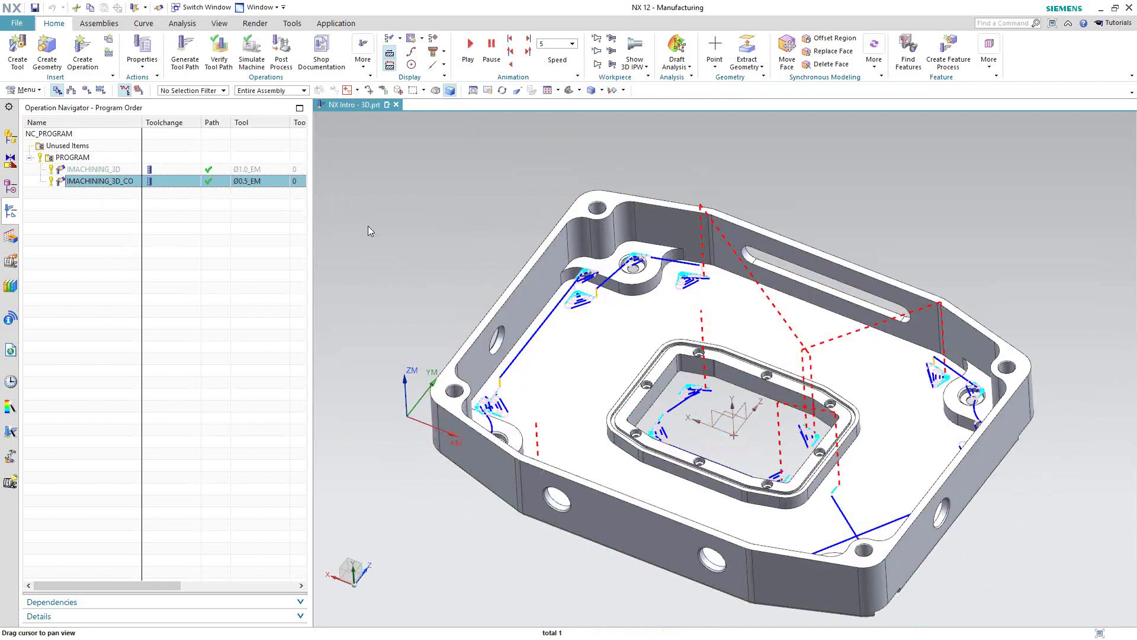
scroll(626, 285, down, 1)
scroll(626, 285, up, 1)
scroll(626, 284, up, 3)
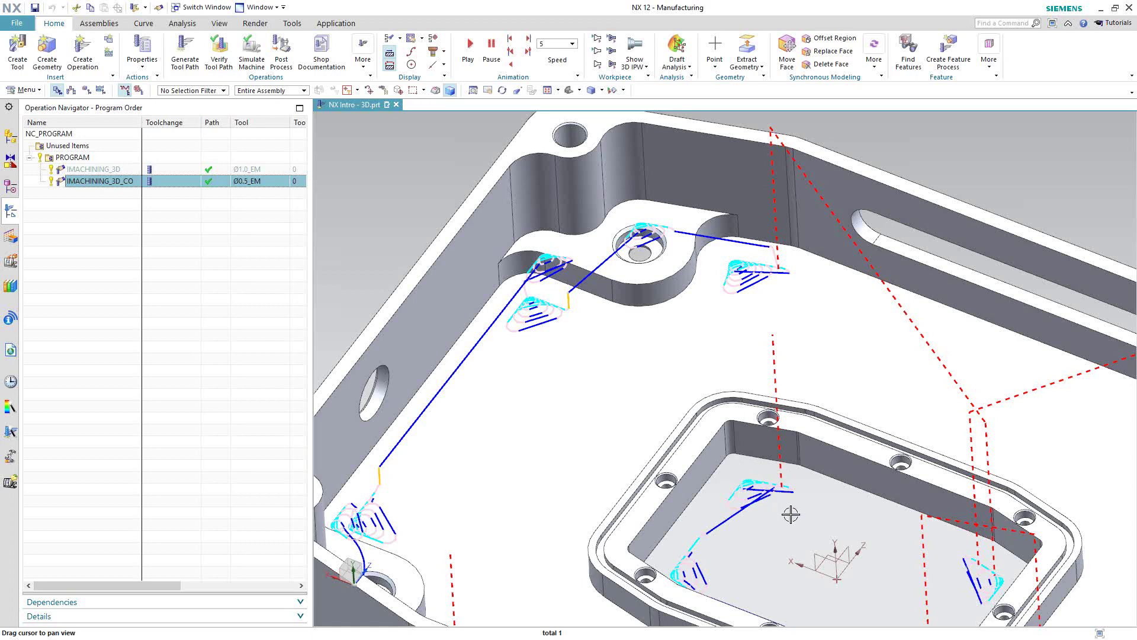
scroll(813, 539, down, 4)
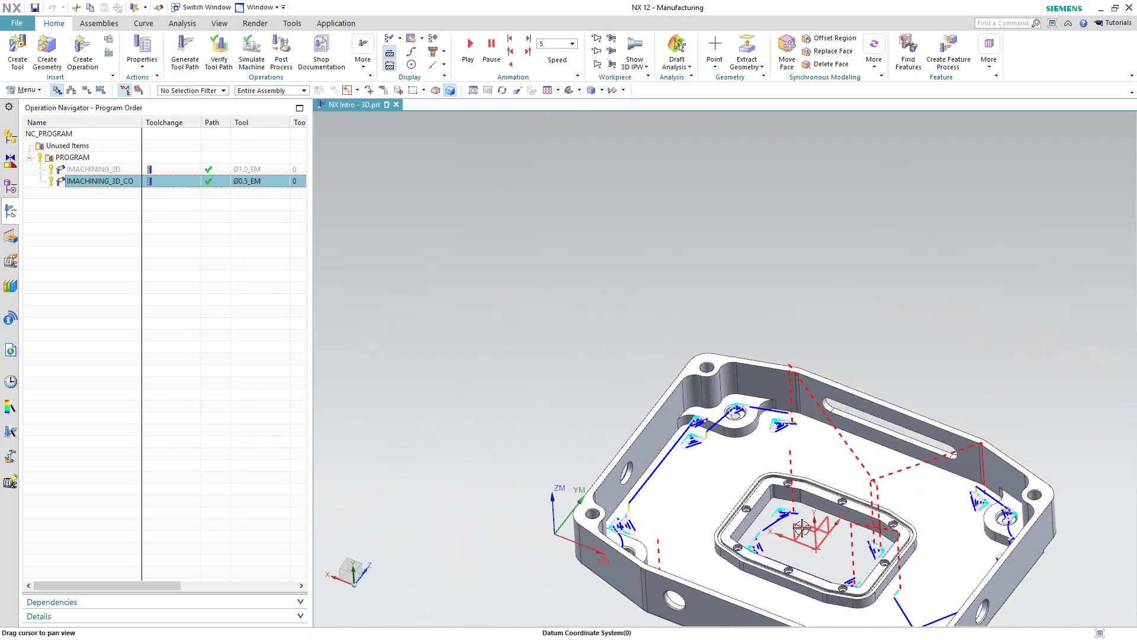